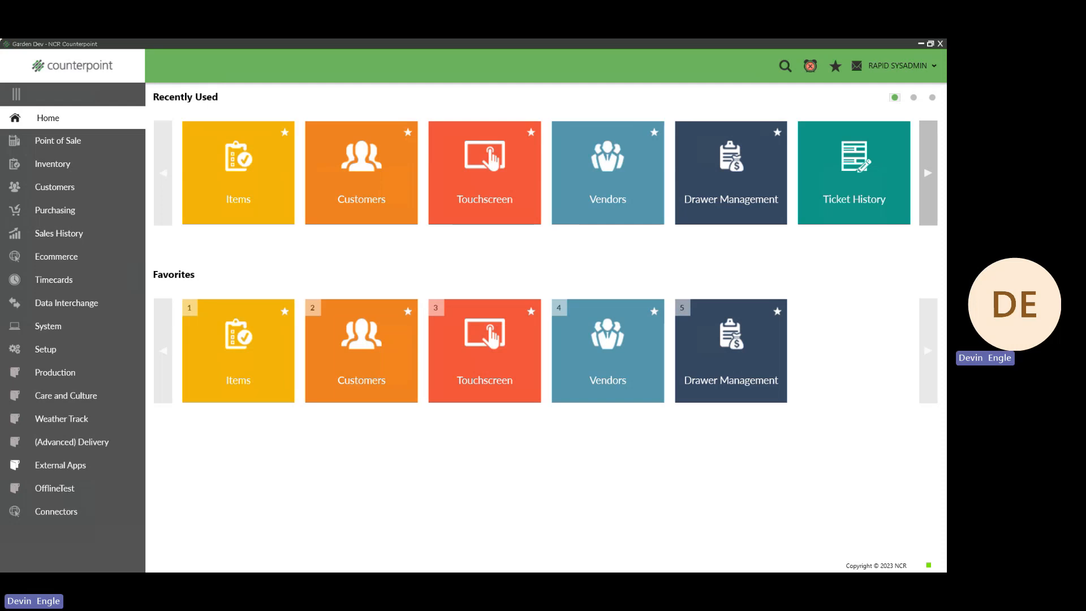
- Open the TEST ITEM record in Items and bring up its Shopify Items settings
click(247, 209)
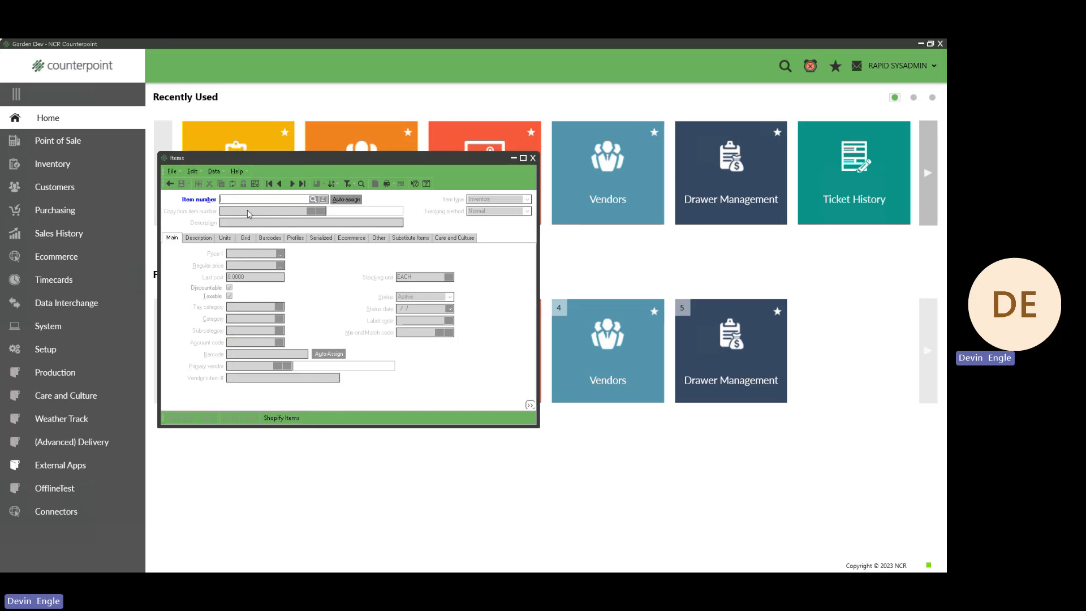
text(TEST ITEM)
key(Tab)
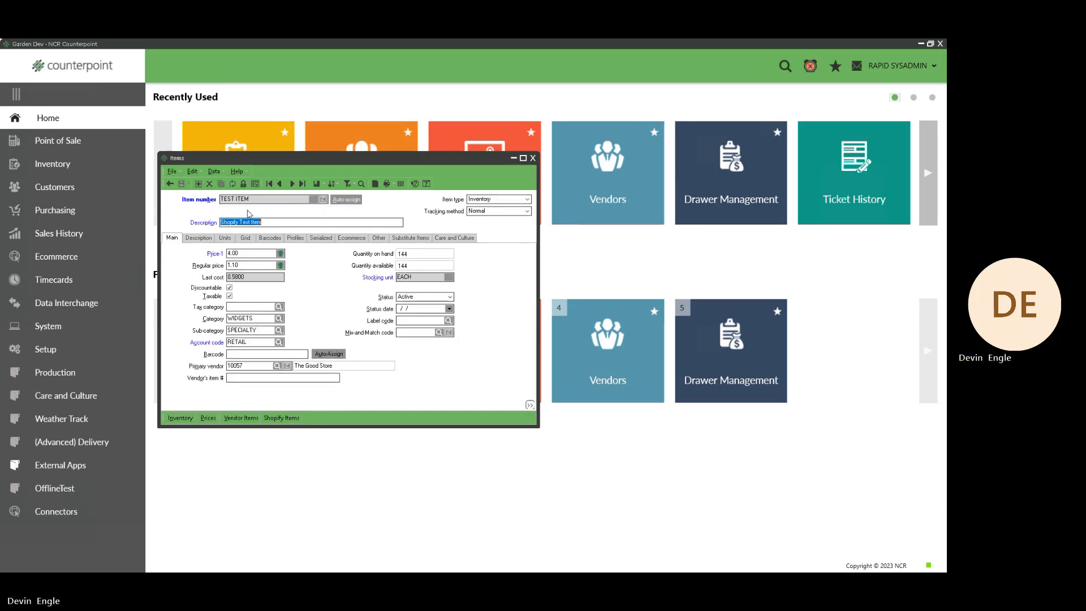
click(286, 424)
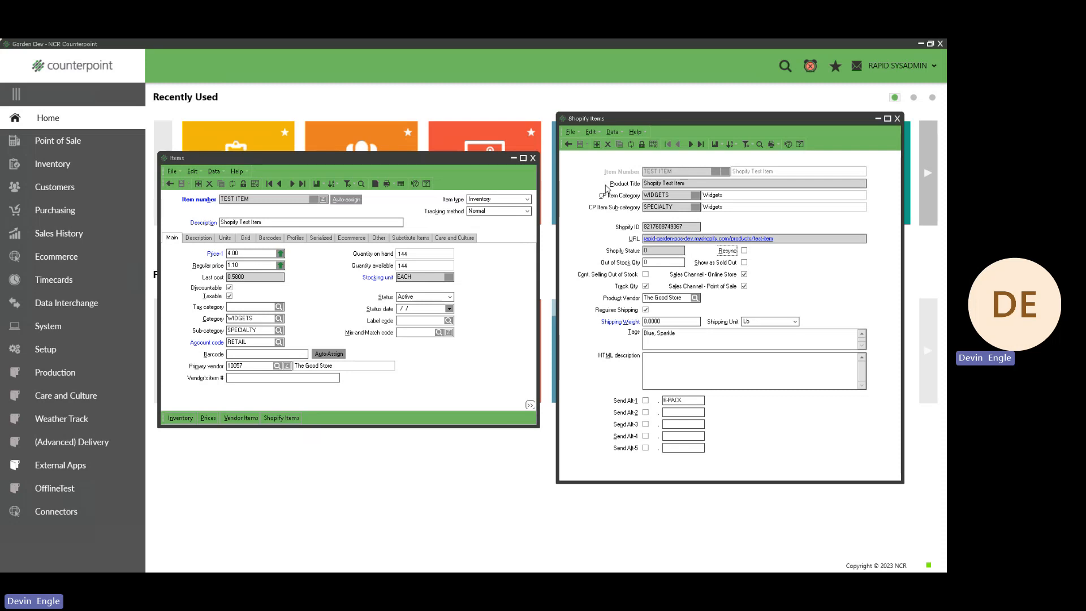
- Compare the item's Shopify ID with the product ID in the address of its Shopify admin page
double_click(233, 224)
click(297, 223)
drag(0, 126, 254, 98)
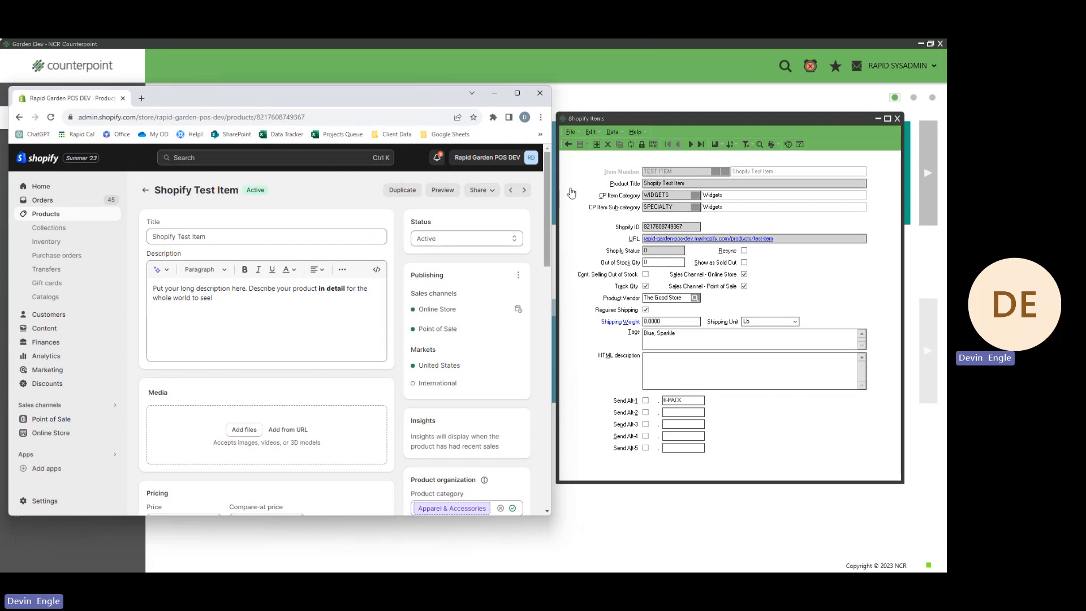
click(338, 116)
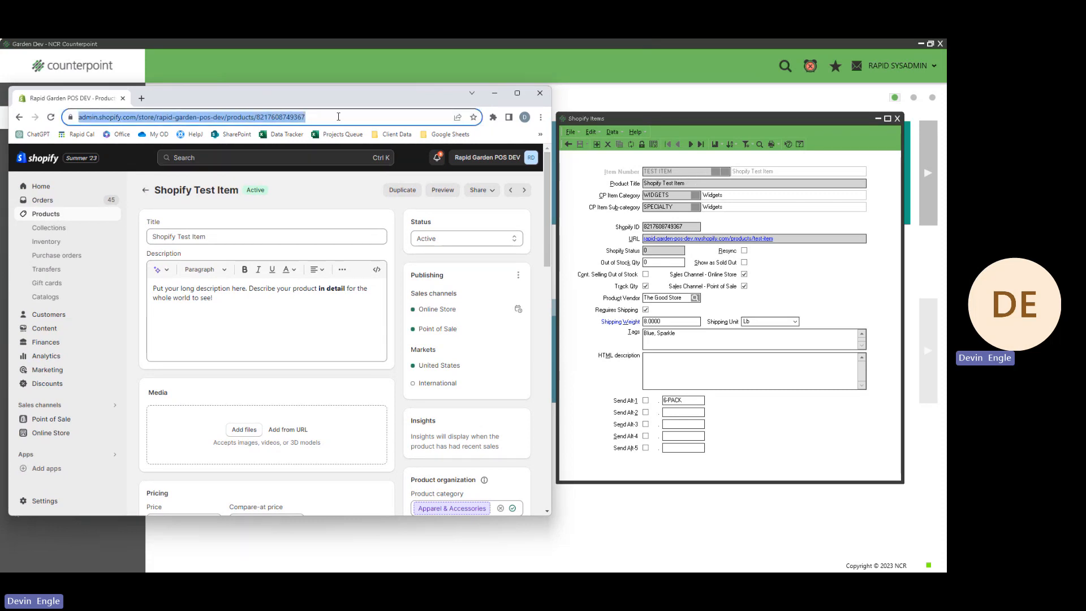
drag(342, 118, 282, 120)
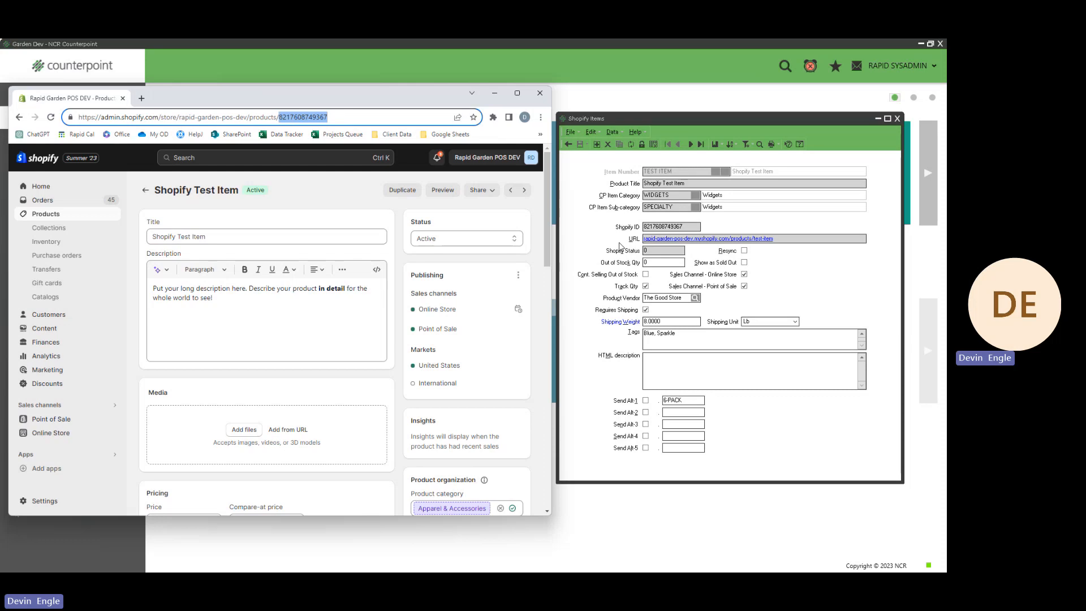
drag(384, 99, 0, 85)
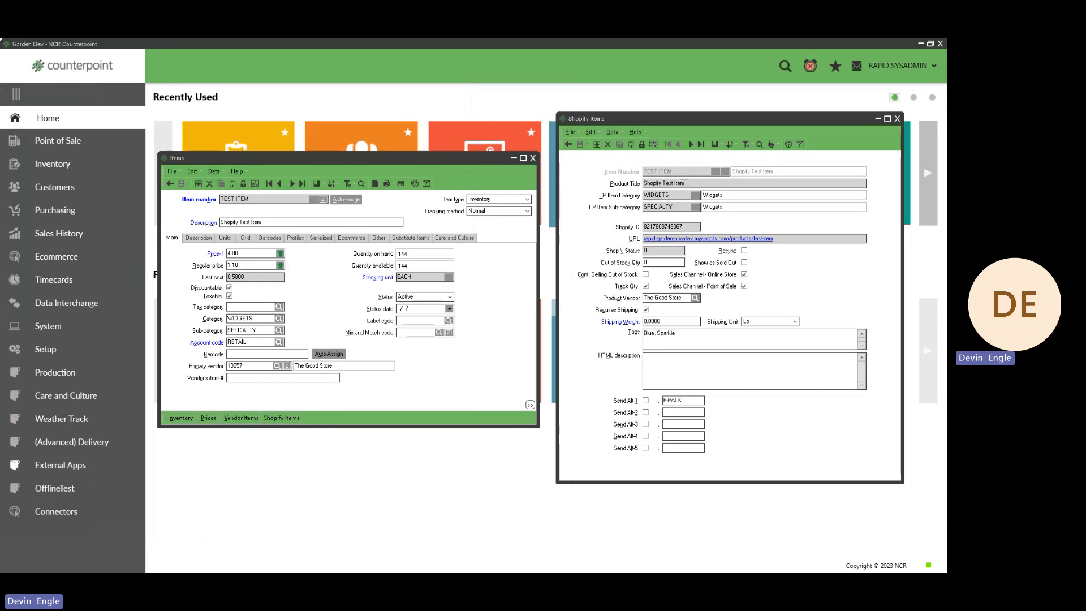
- Review the Shopify Publish Stat values in the Word document, then flag the item for Resync and save the record
drag(0, 252, 357, 221)
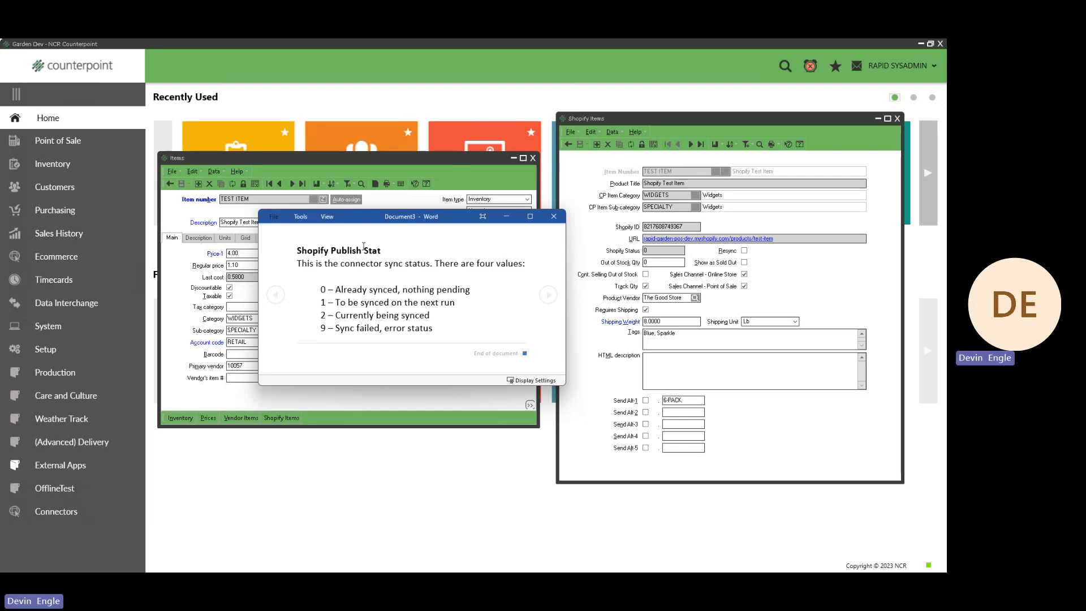
drag(360, 221, 0, 222)
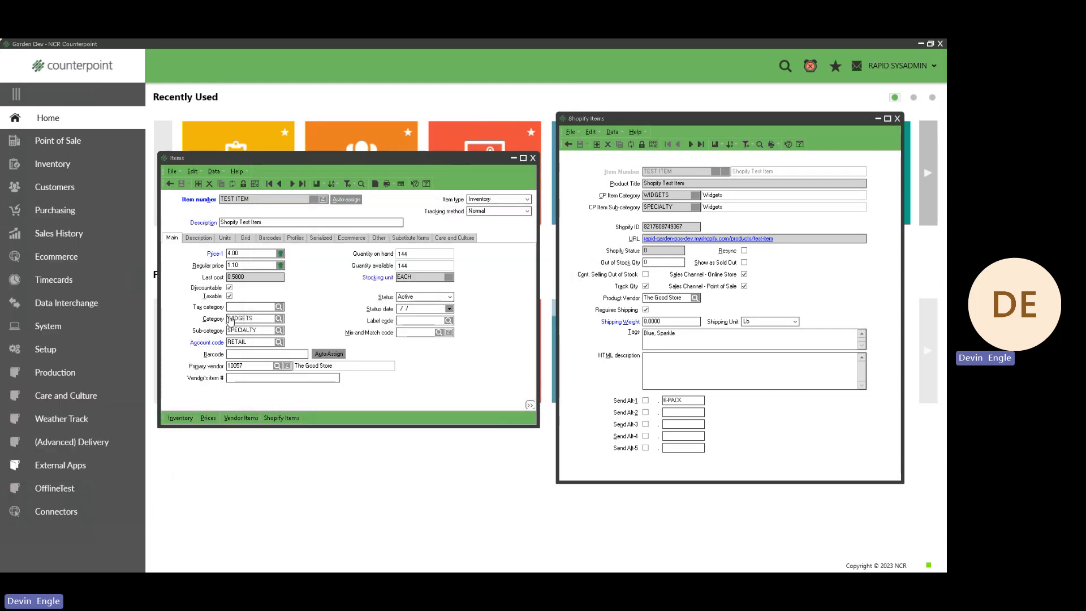
click(745, 252)
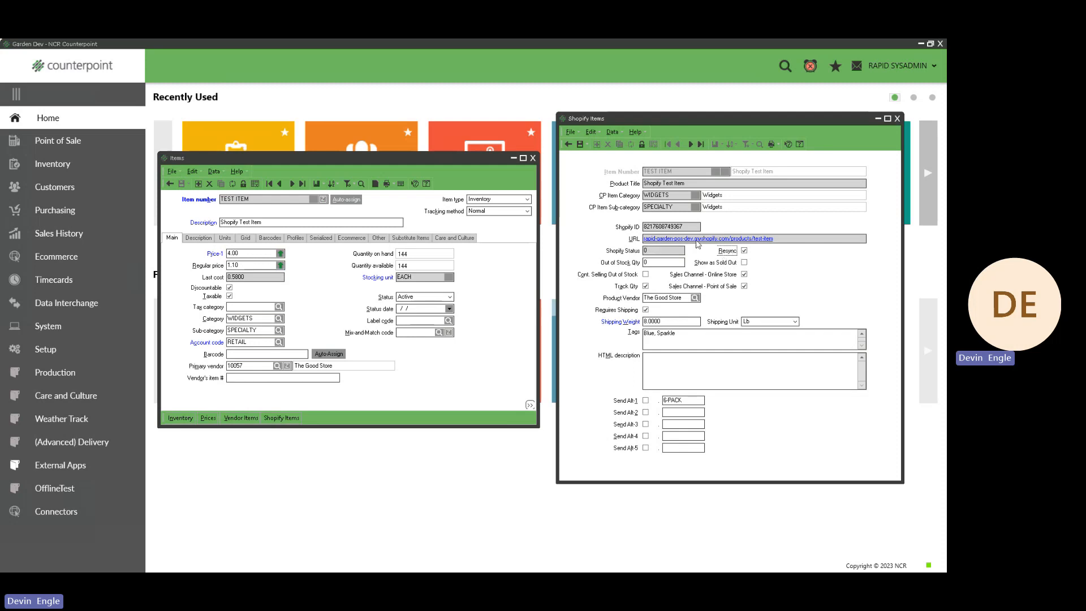
click(580, 143)
key(alt+Tab)
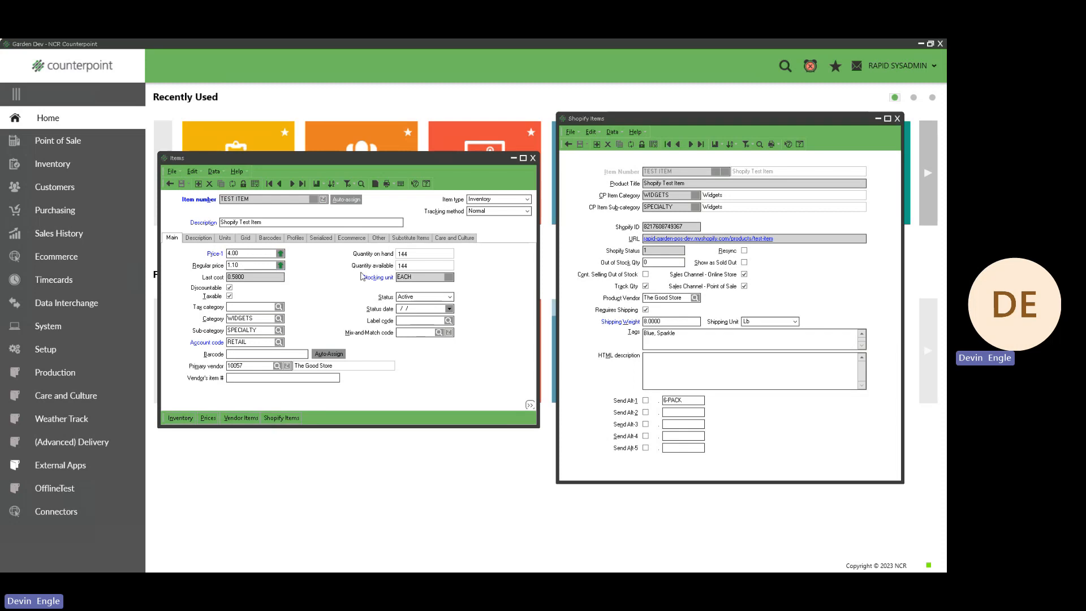
- Set the item's Out of Stock Qty to 5 in its Shopify settings
click(659, 263)
text(5)
click(676, 345)
- Examine the inventory settings and published sales channels on the item's product page in Shopify
drag(371, 41, 387, 85)
scroll(343, 389, down, 3)
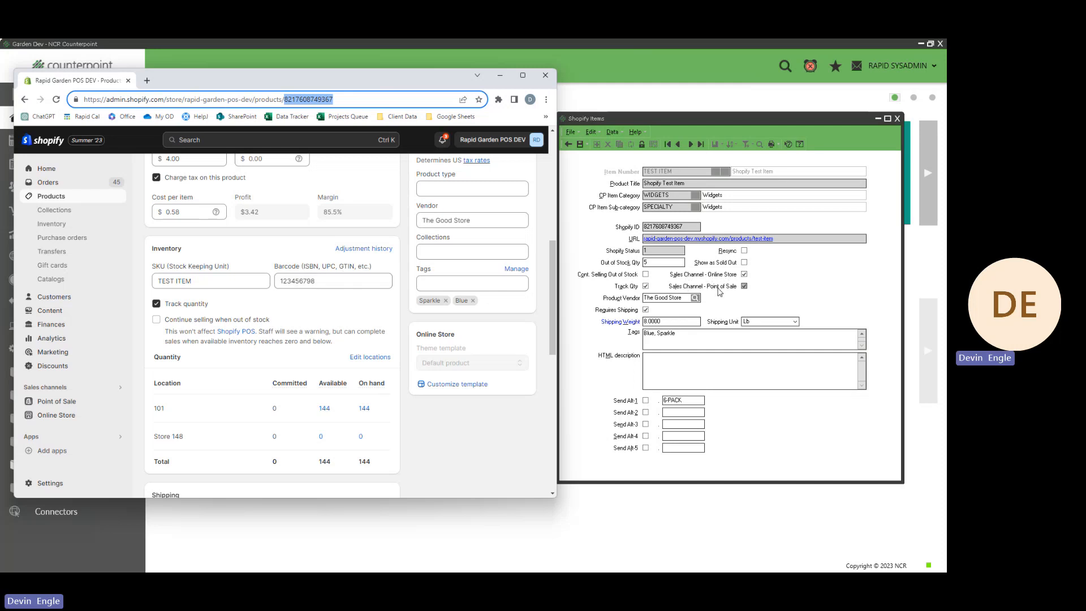
scroll(523, 337, up, 4)
scroll(523, 337, up, 2)
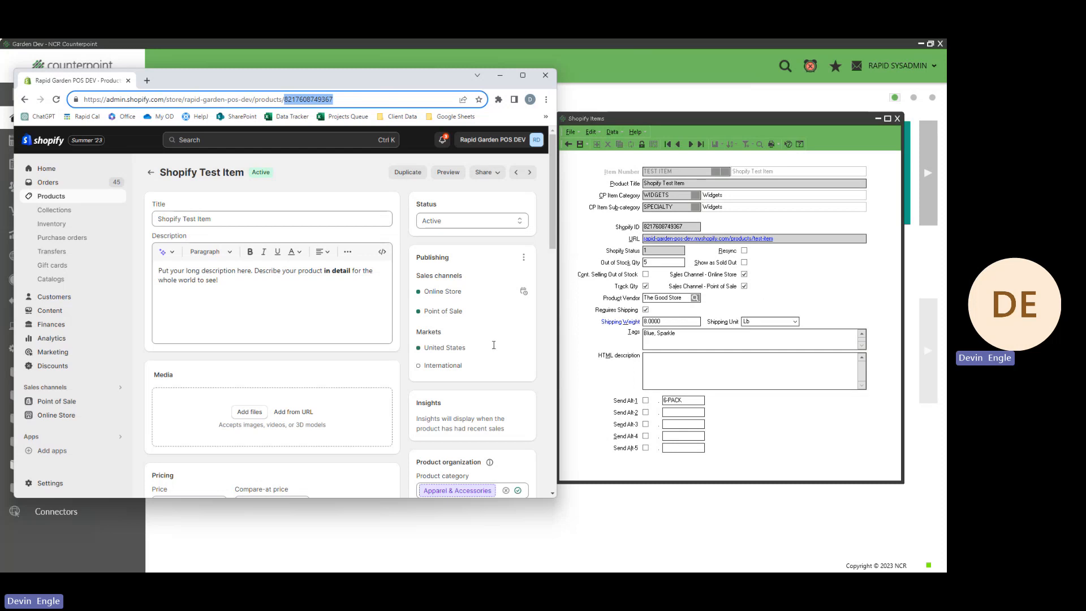
- Clear and re-enable the Sales Channel - Online Store option for the item
click(748, 280)
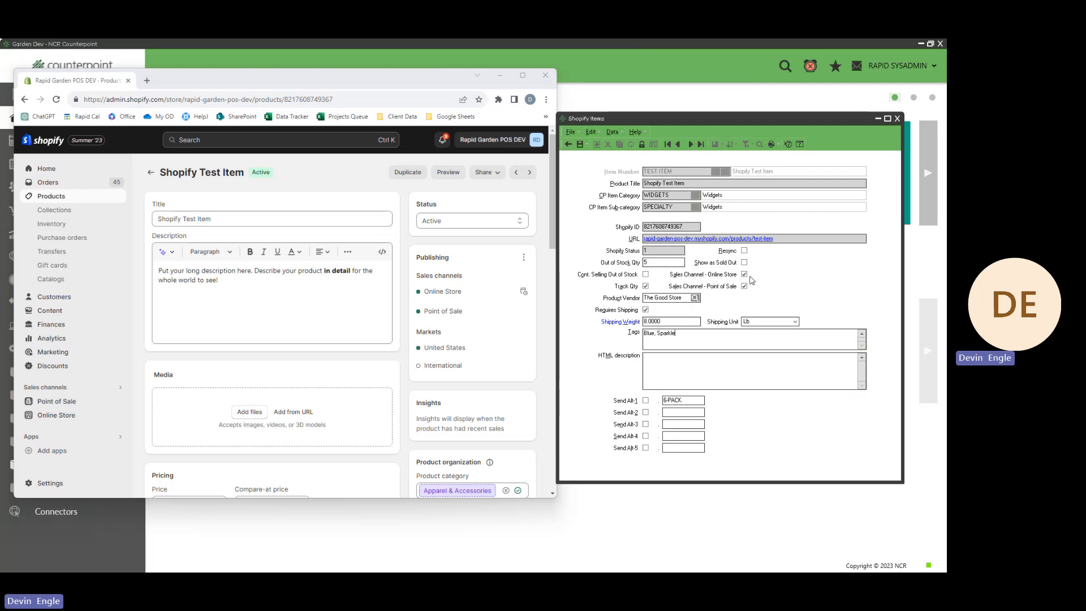
click(745, 274)
click(744, 275)
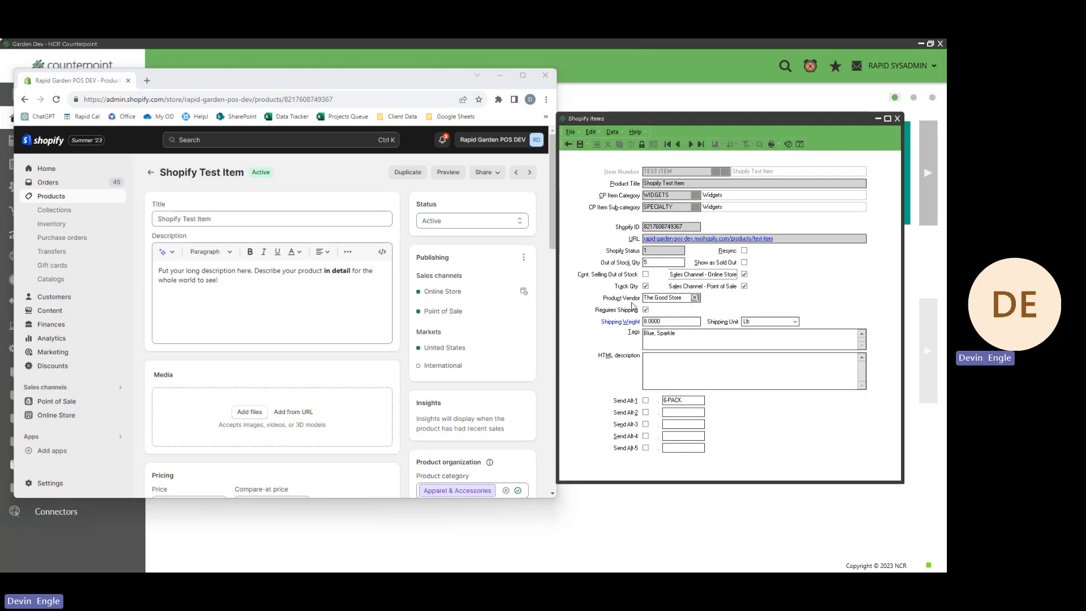
- Check the Vendor field on the Shopify product page against the item's Product Vendor
scroll(501, 368, down, 4)
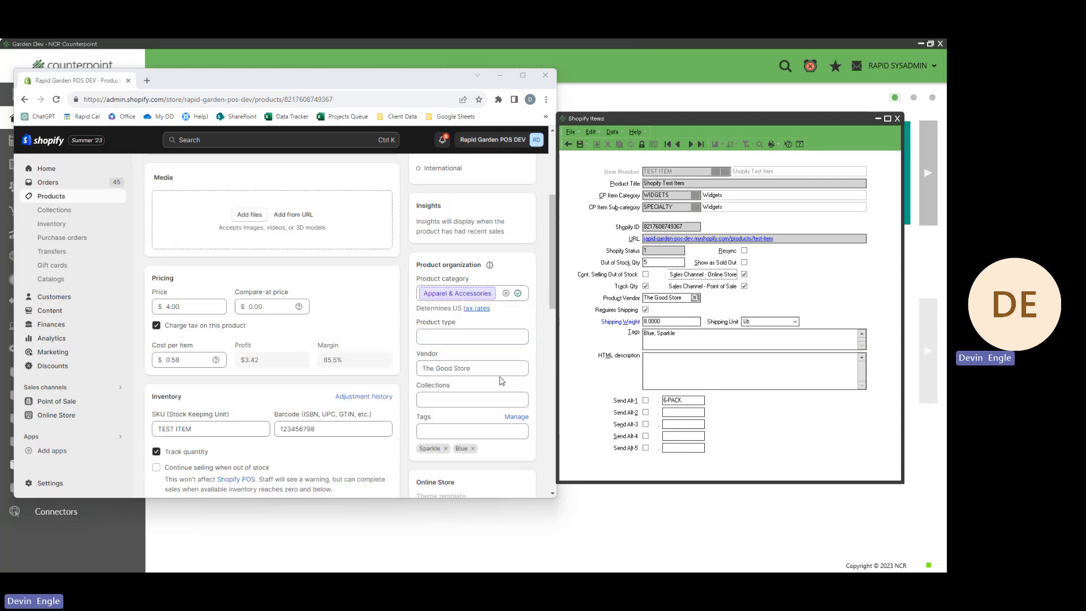
click(501, 368)
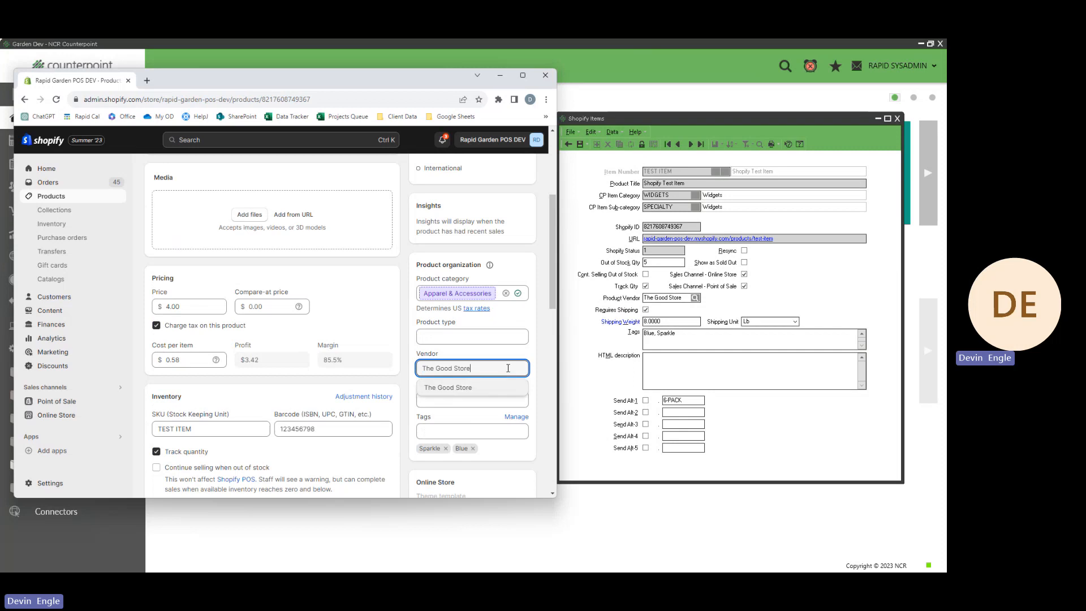
click(778, 301)
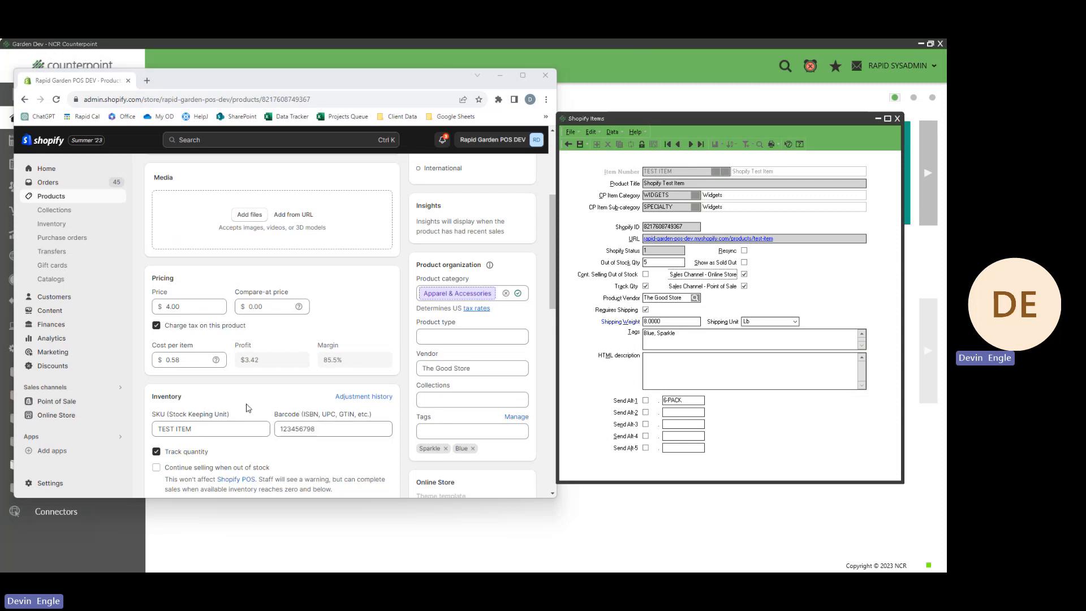
- Check the shipping section of the Shopify product page and review the Shipping Unit choices in the item's Shopify settings
scroll(249, 408, down, 4)
scroll(249, 408, down, 2)
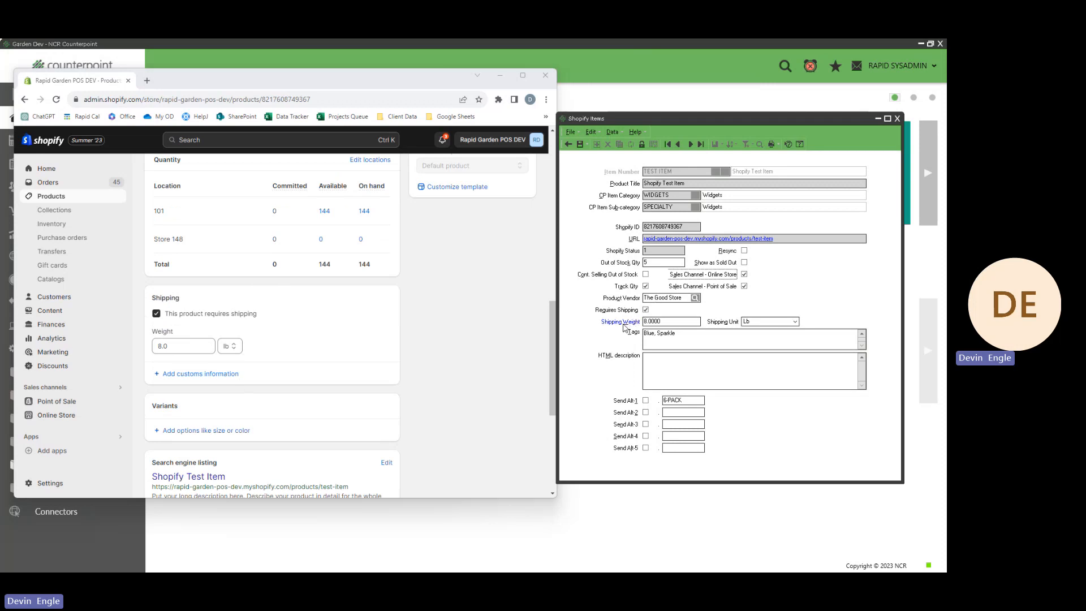
click(759, 323)
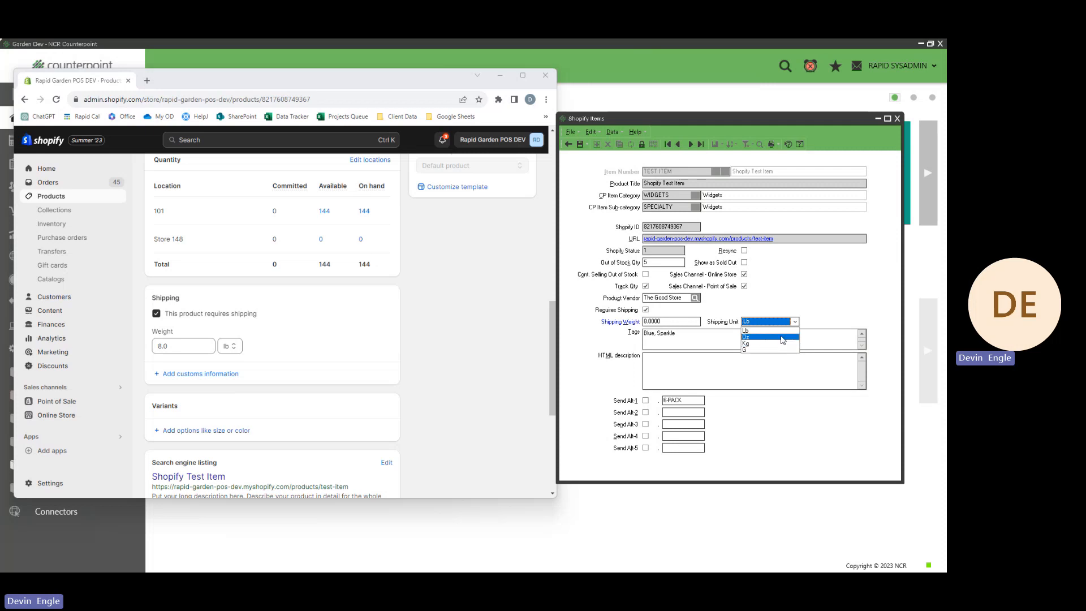
click(819, 308)
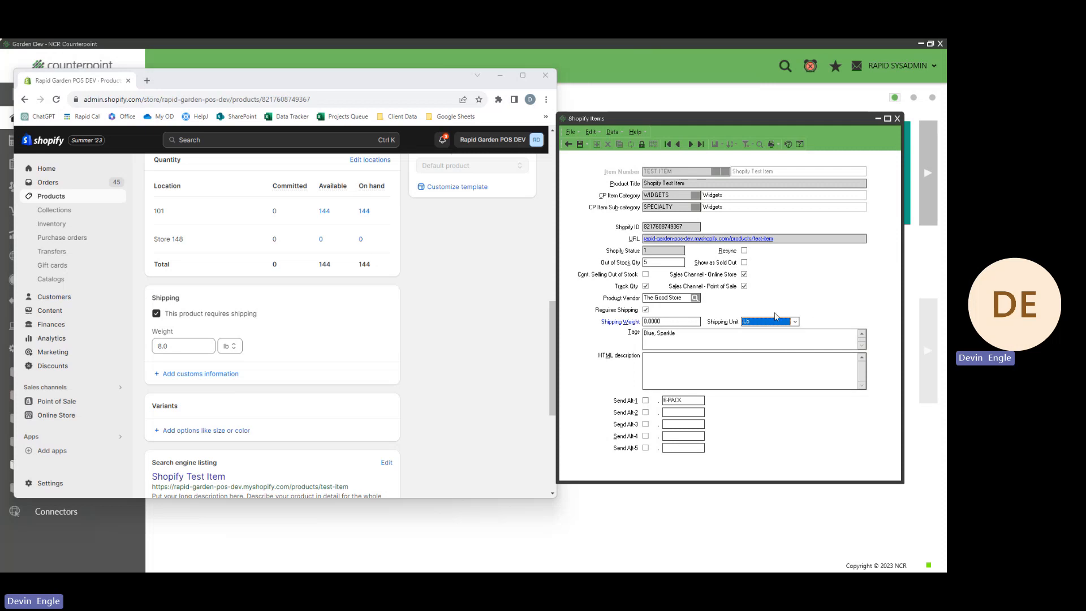
click(778, 322)
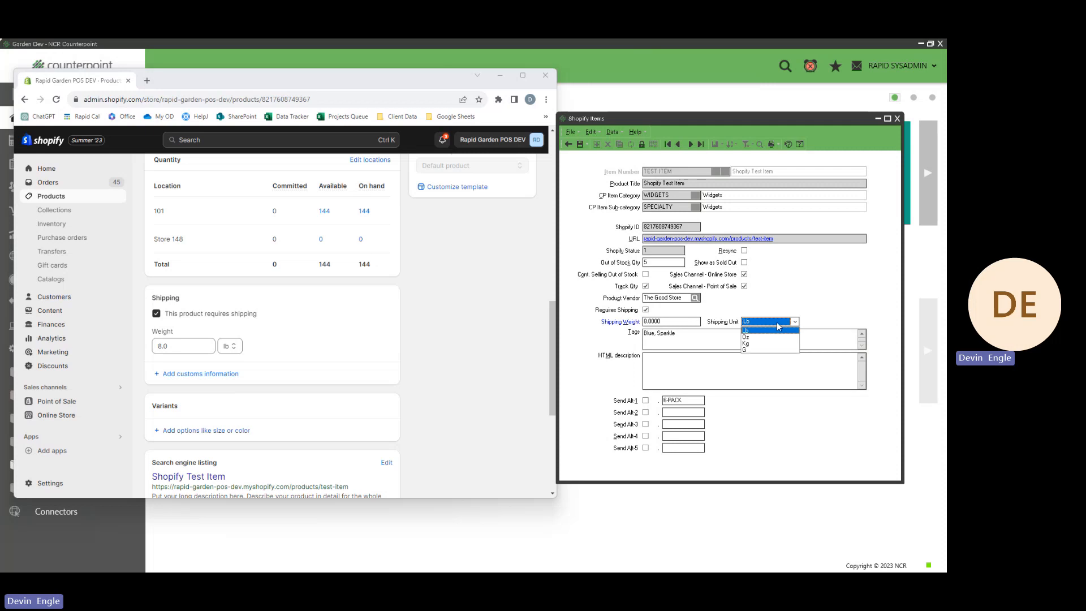
click(813, 301)
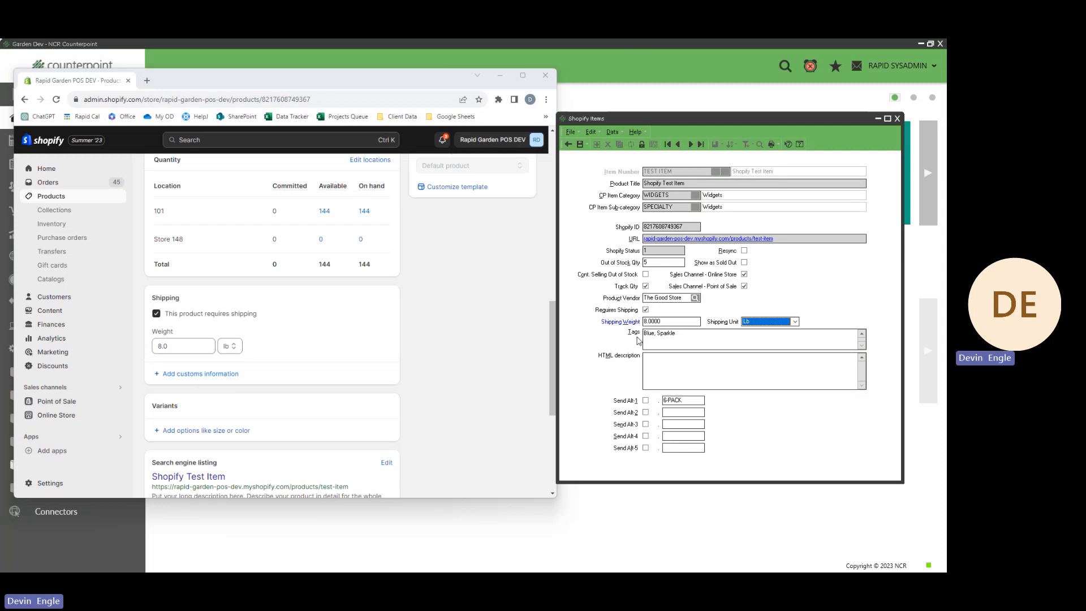
- Check the product's tags in Shopify and change the item's Tags to "Blue Sparkle, Red, Sparkle"
scroll(453, 358, up, 4)
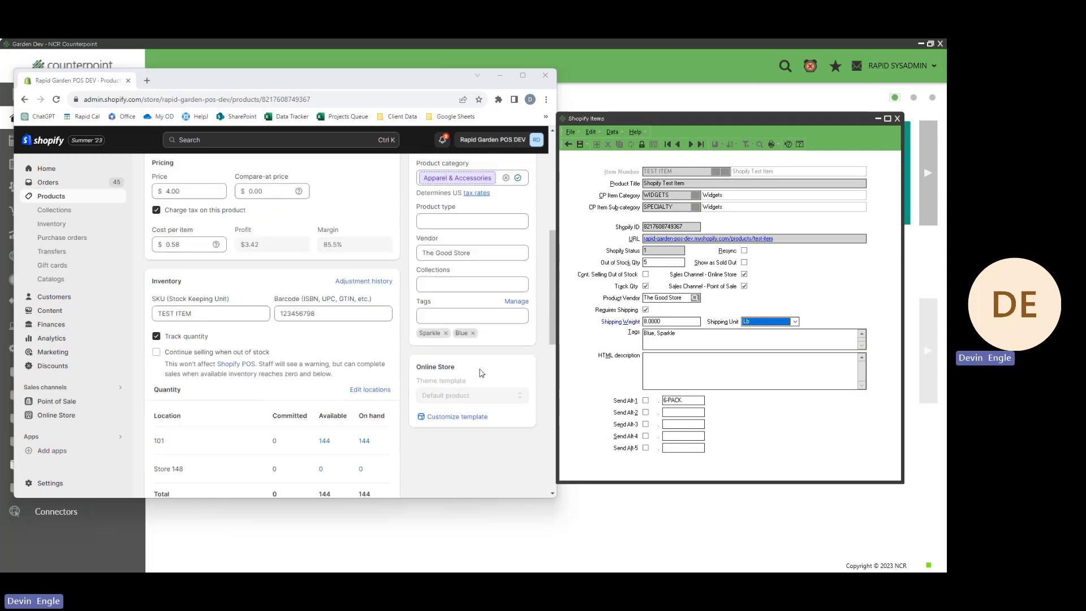
scroll(482, 373, up, 1)
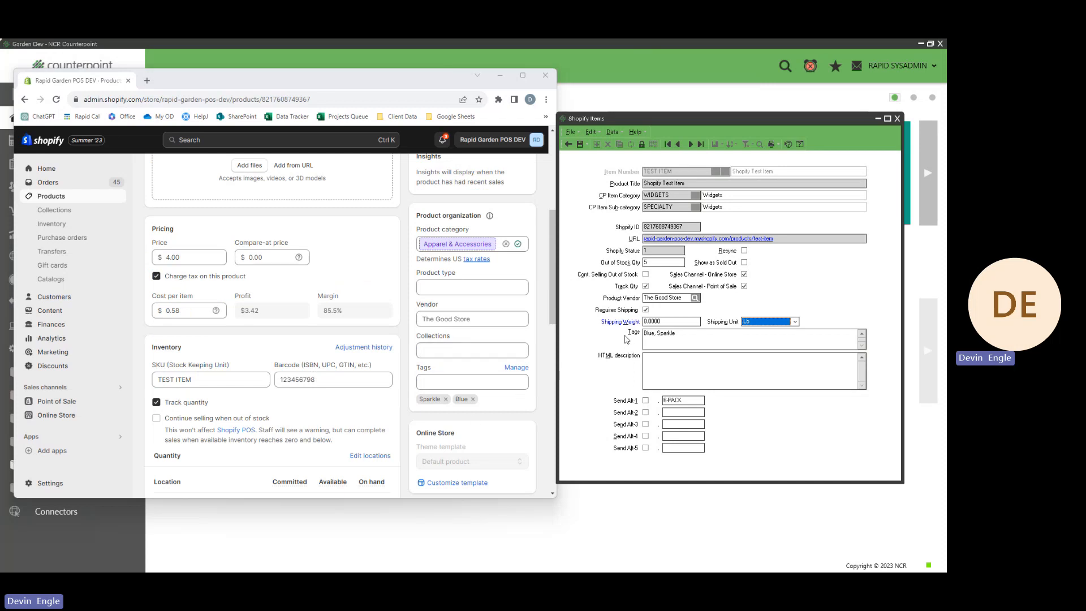
click(702, 334)
text(, Red)
key(BackSpace)
key(BackSpace)
key(BackSpace)
key(BackSpace)
click(658, 334)
key(BackSpace)
text(, Red Sparkle)
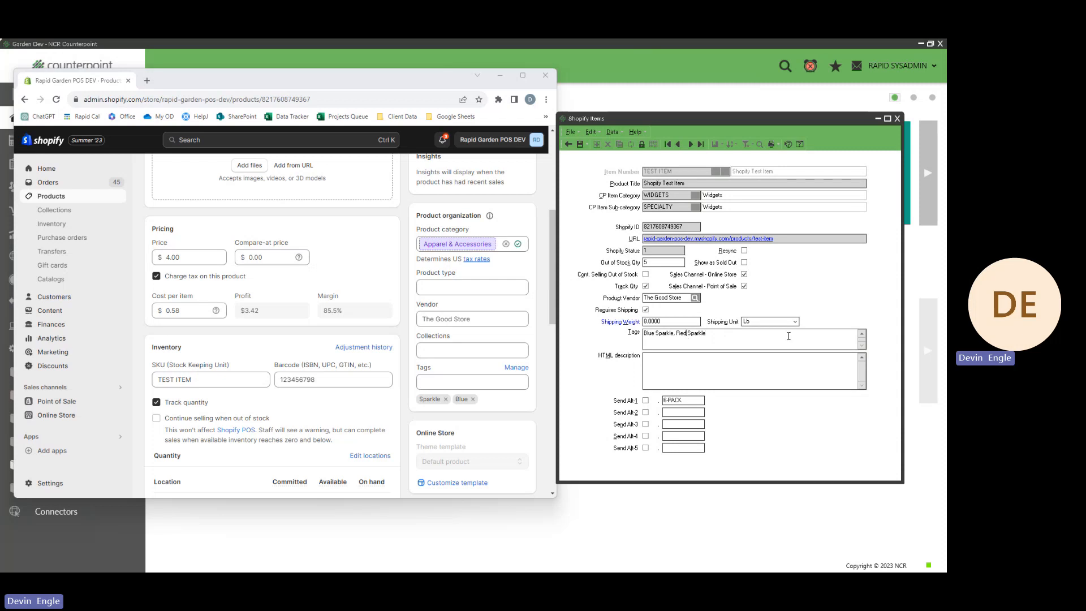
text(,)
click(734, 333)
- Compare the product description in Shopify with the item's HTML description field
scroll(365, 281, up, 5)
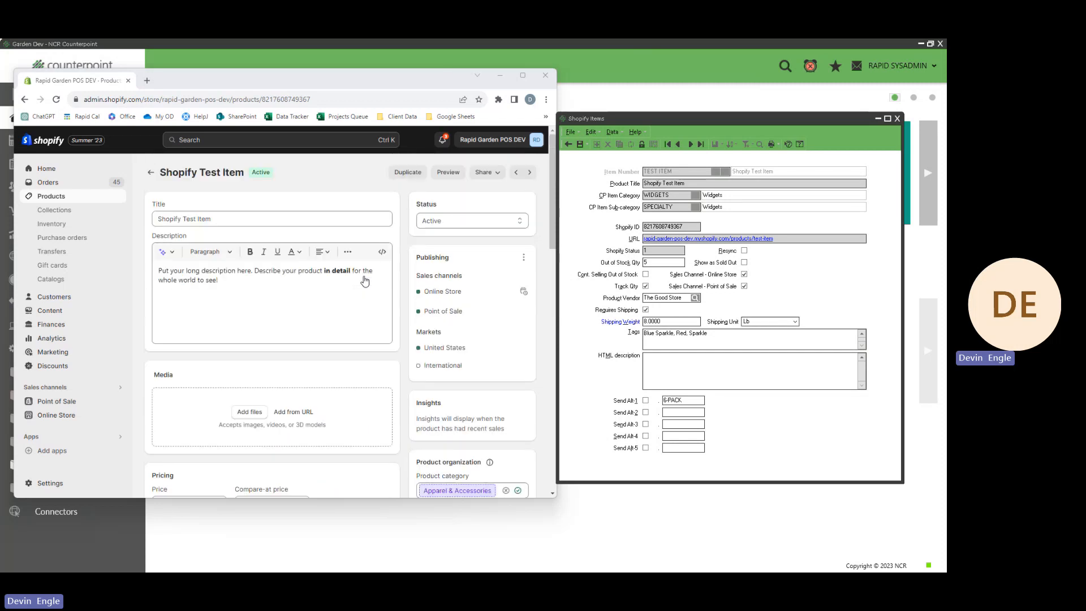
click(365, 282)
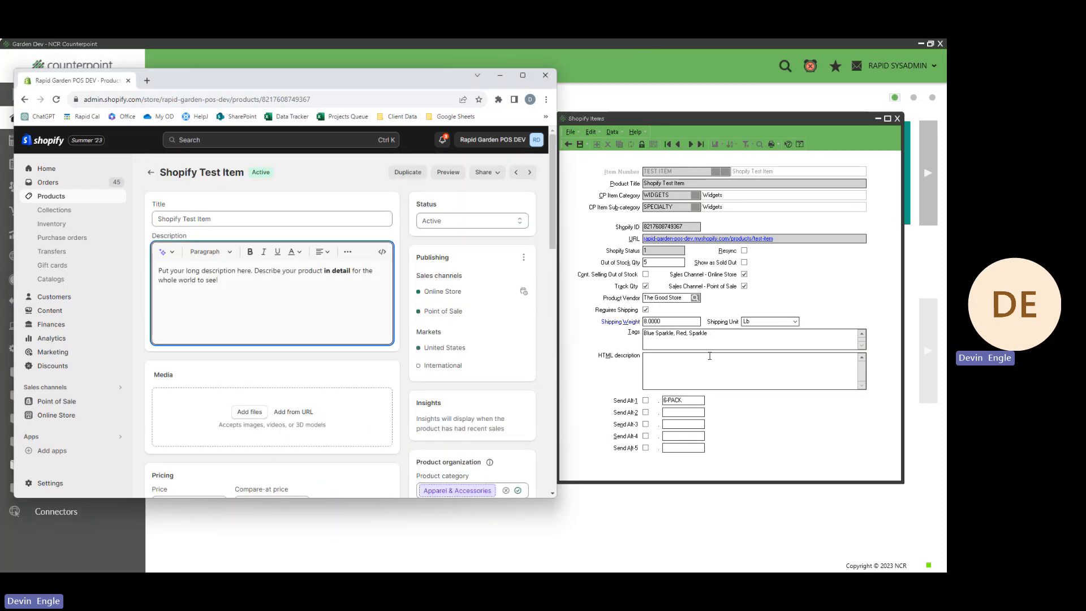
click(689, 360)
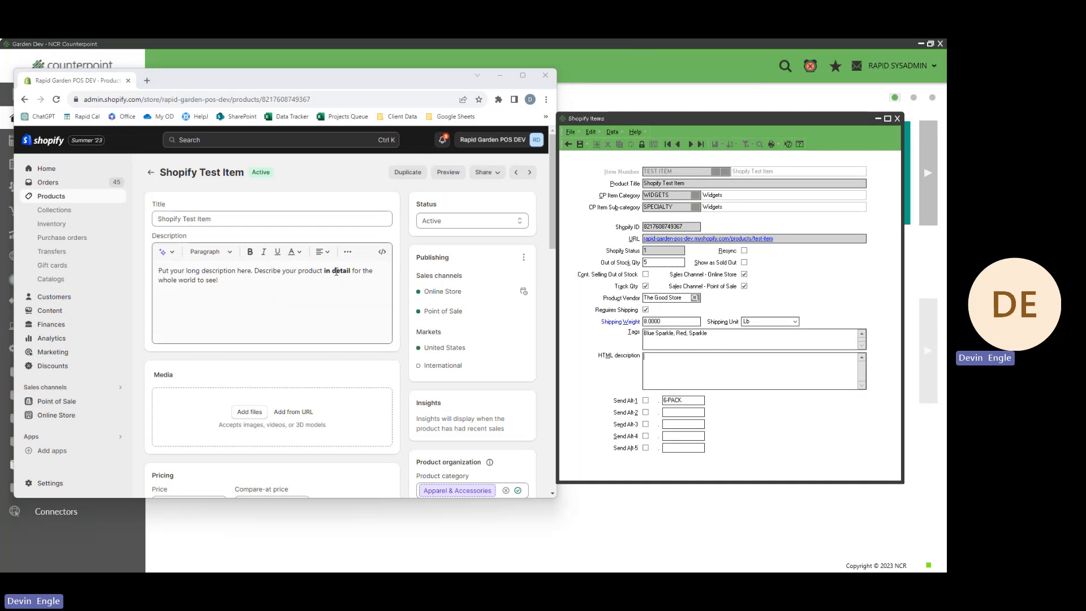
click(252, 284)
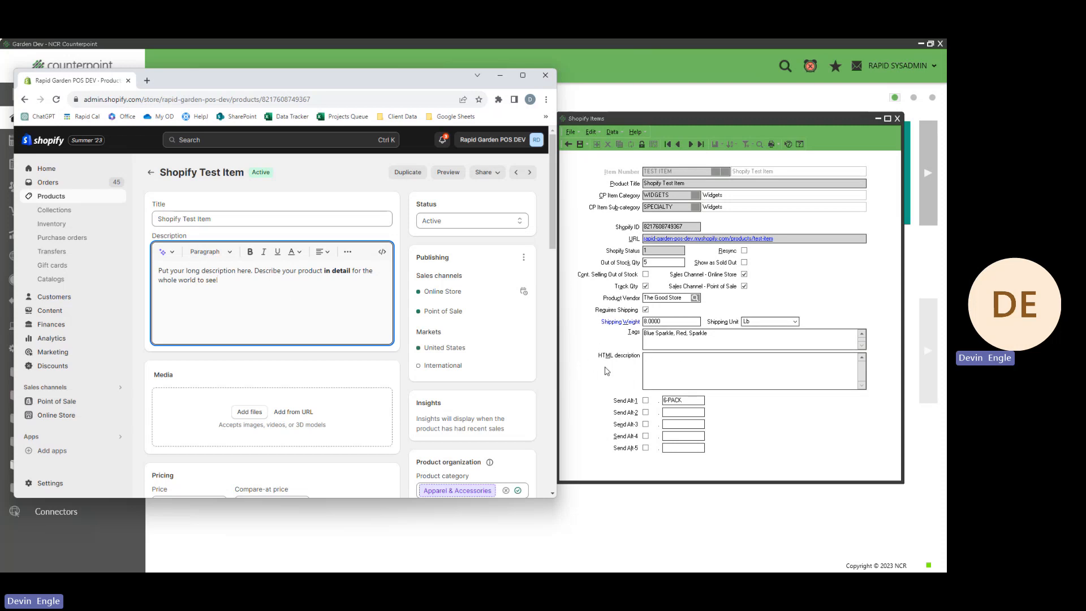
click(716, 359)
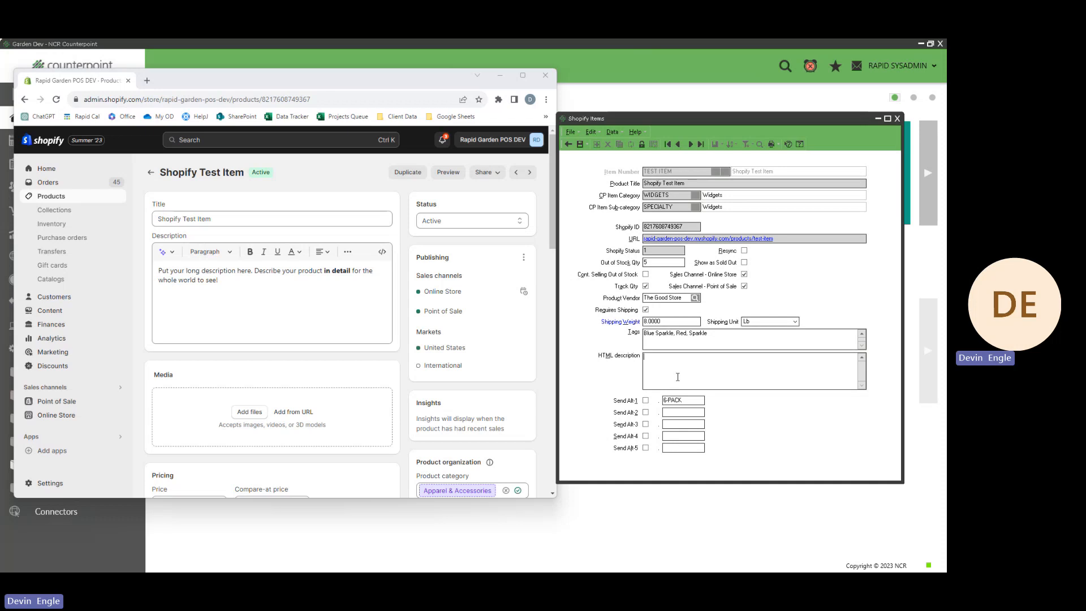
click(291, 306)
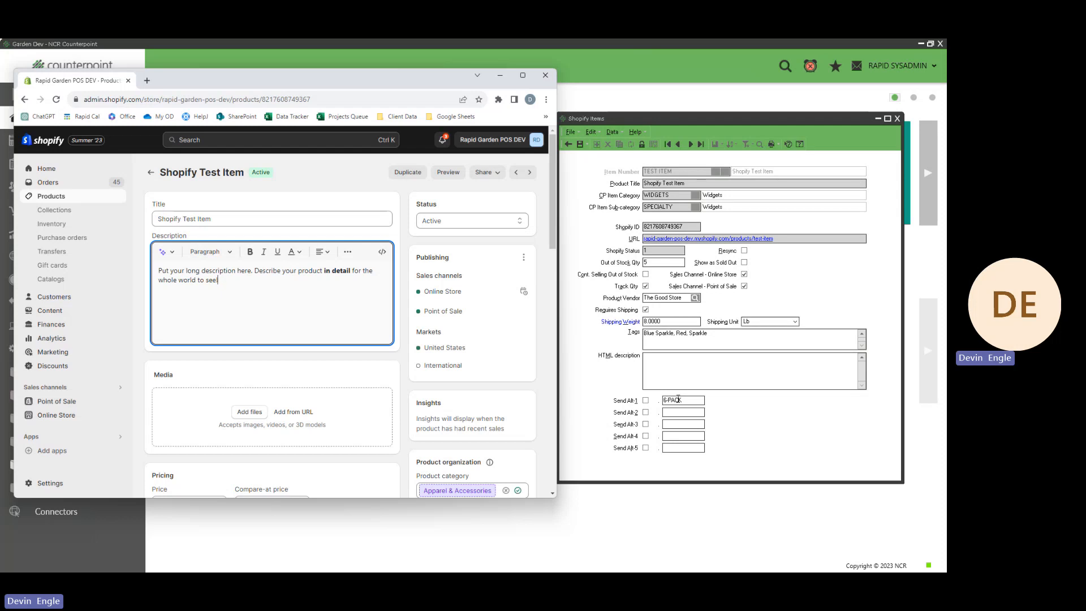
- Enable Send Alt-1 for the 6-PACK unit and save the item's Shopify settings
click(645, 400)
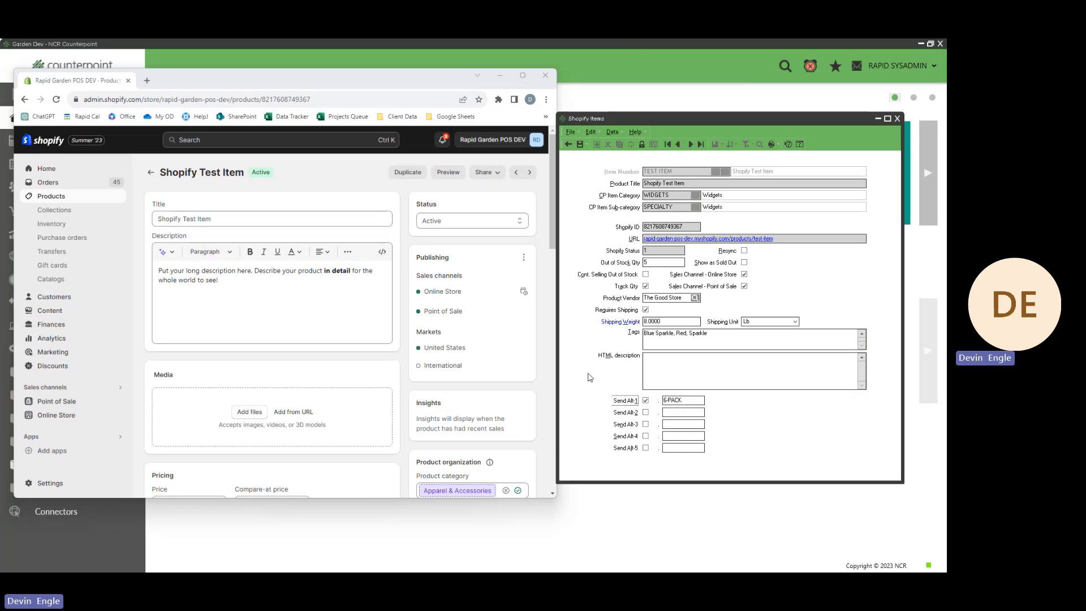
click(716, 338)
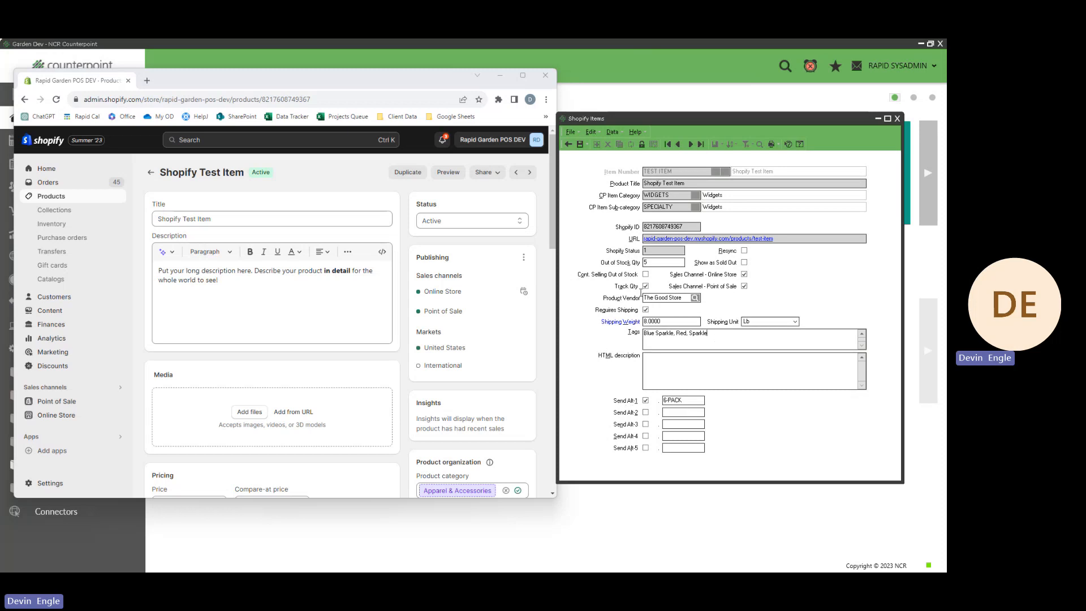
click(578, 145)
- Review the product's Status choices and the option to archive the product on the Shopify product page
click(458, 221)
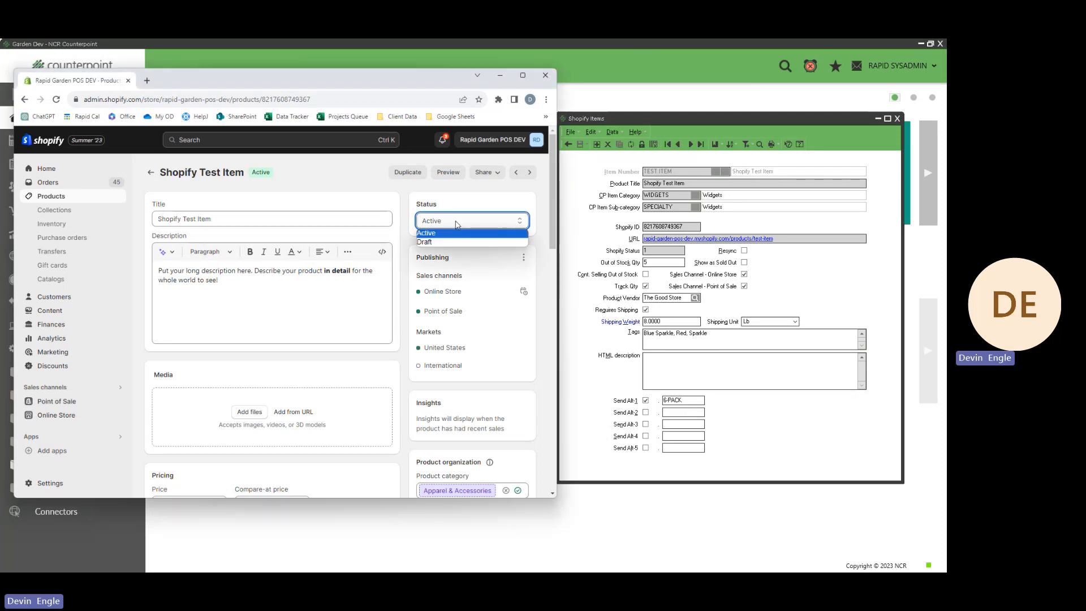
click(457, 223)
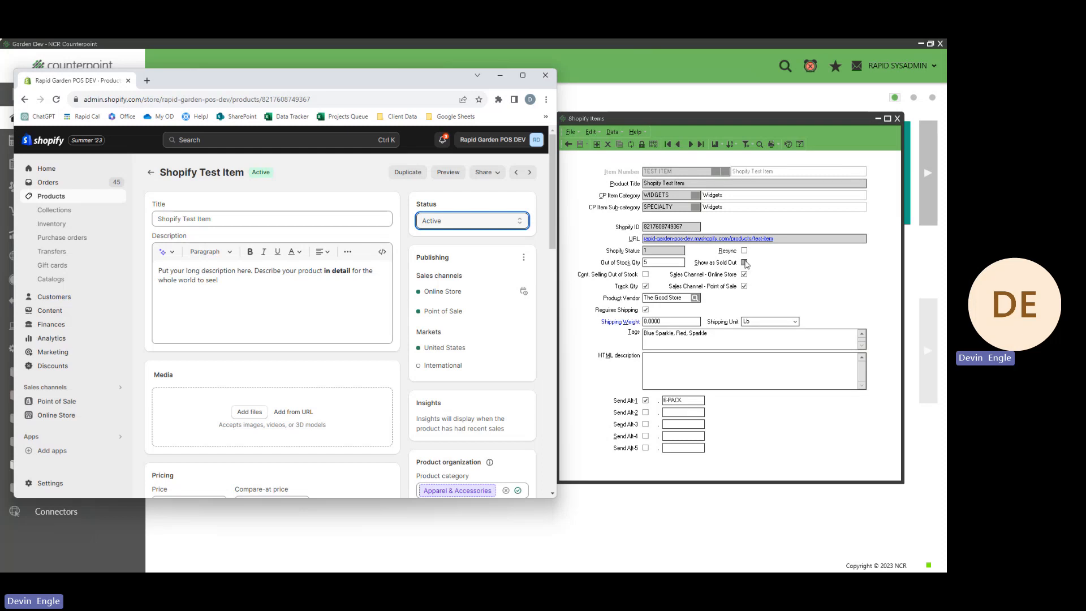
scroll(364, 353, down, 1)
scroll(364, 353, down, 15)
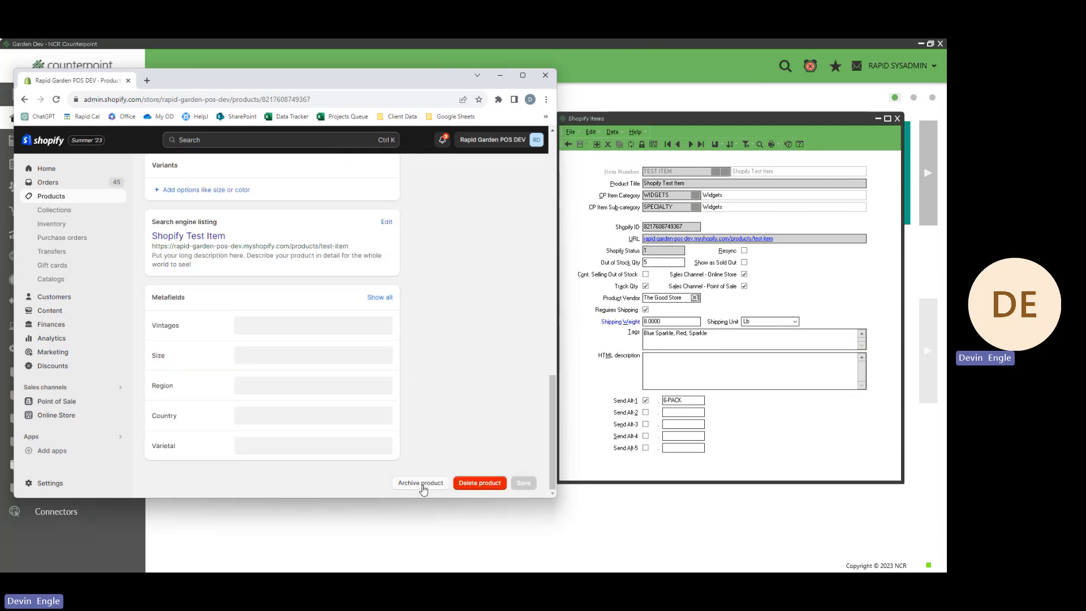
scroll(488, 361, up, 15)
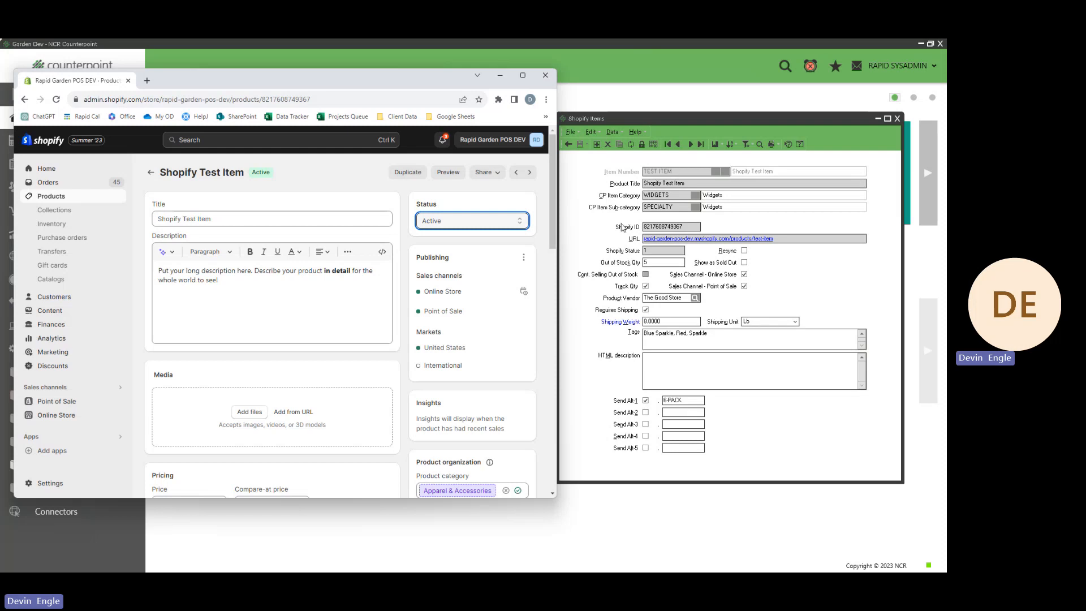
- Return to NCR Counterpoint, close the TEST ITEM windows, and open the Shopify settings of item TEST WIDGET
drag(346, 85, 0, 113)
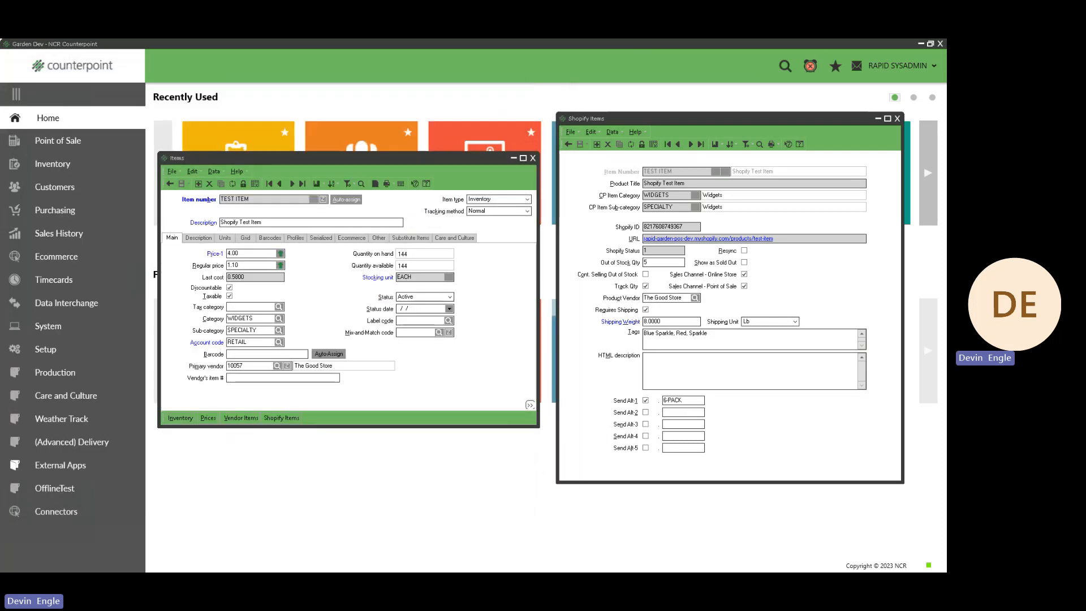
click(898, 119)
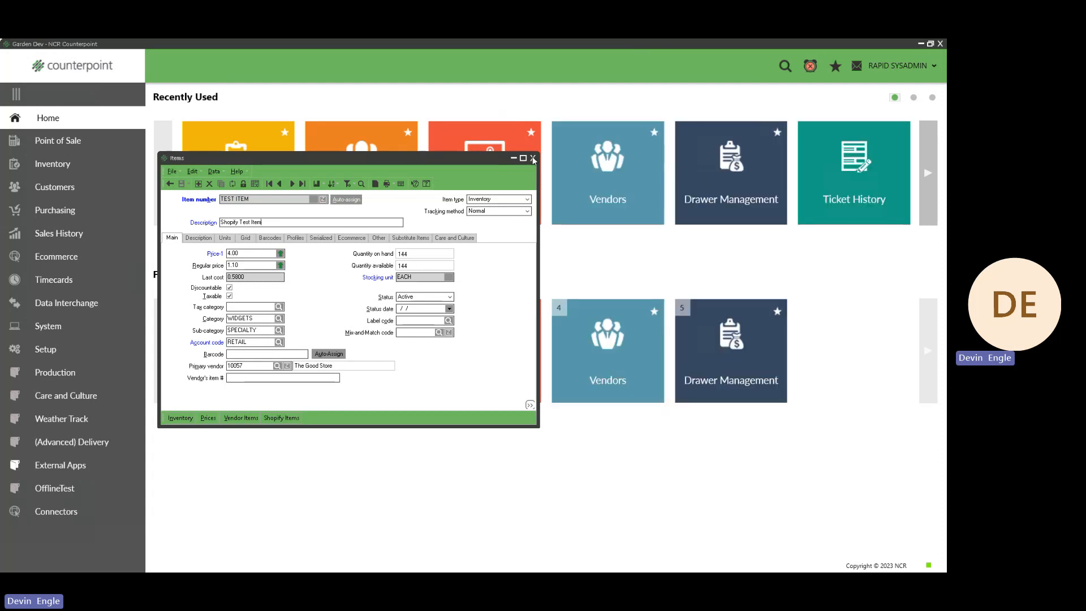
click(532, 158)
click(276, 193)
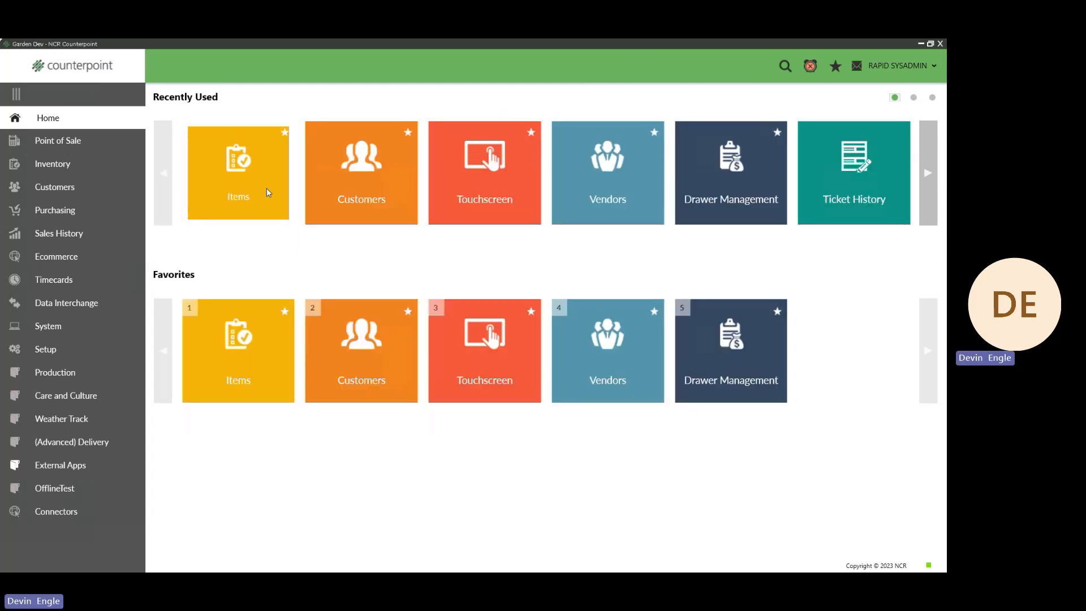
text(TEST WI)
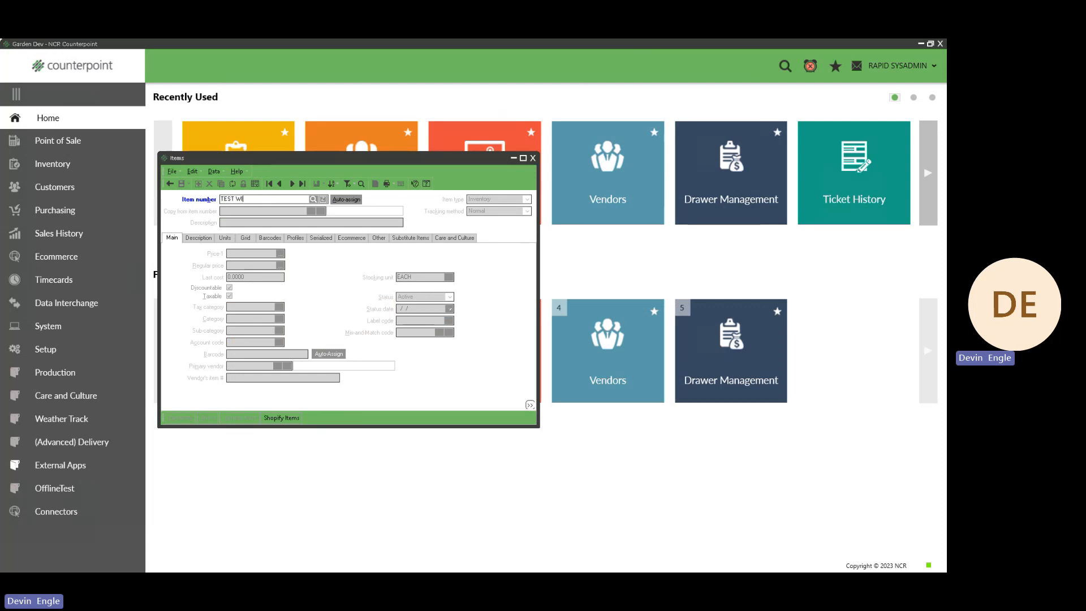
text(DGET)
key(Tab)
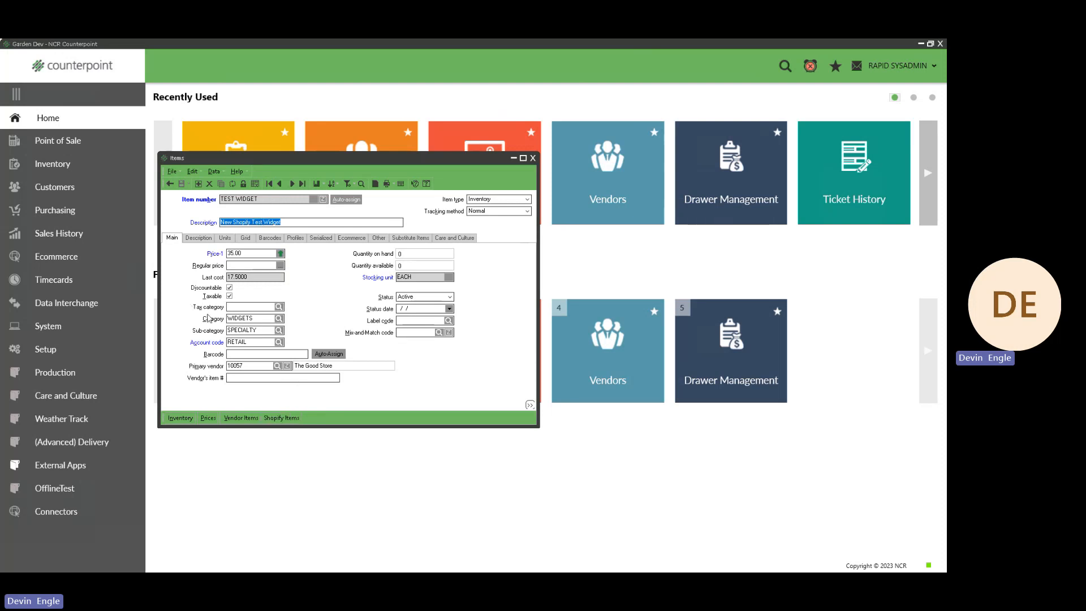
click(280, 419)
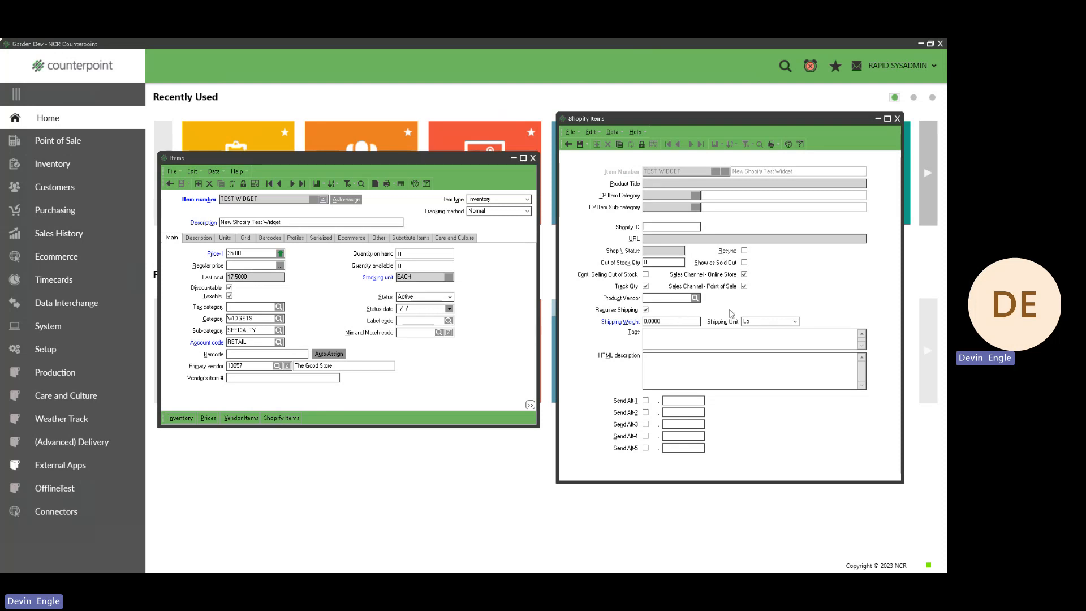
- Disable the Point of Sale sales channel, set the shipping weight to 5.5 Oz, and save and close TEST WIDGET's Shopify settings
click(745, 286)
click(677, 322)
text(5.5)
key(Tab)
click(795, 321)
click(771, 337)
click(742, 339)
click(580, 145)
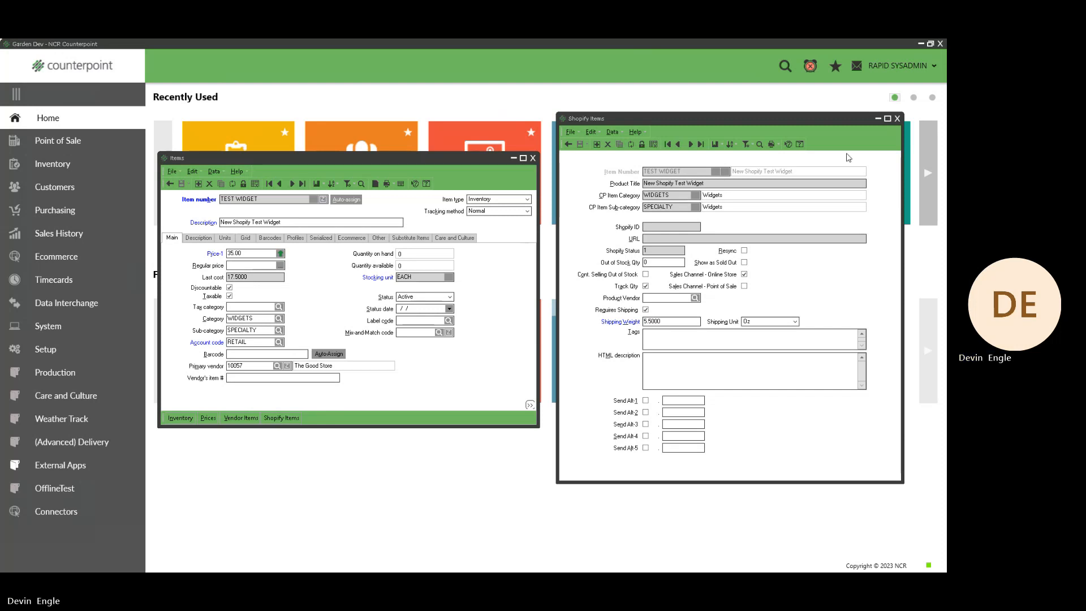
click(897, 119)
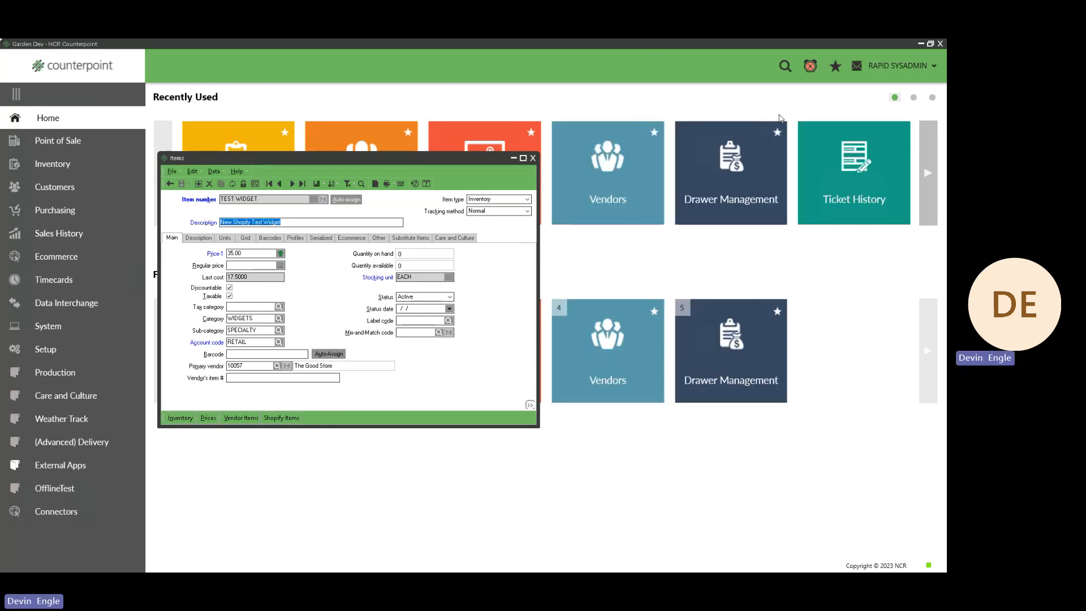
click(533, 159)
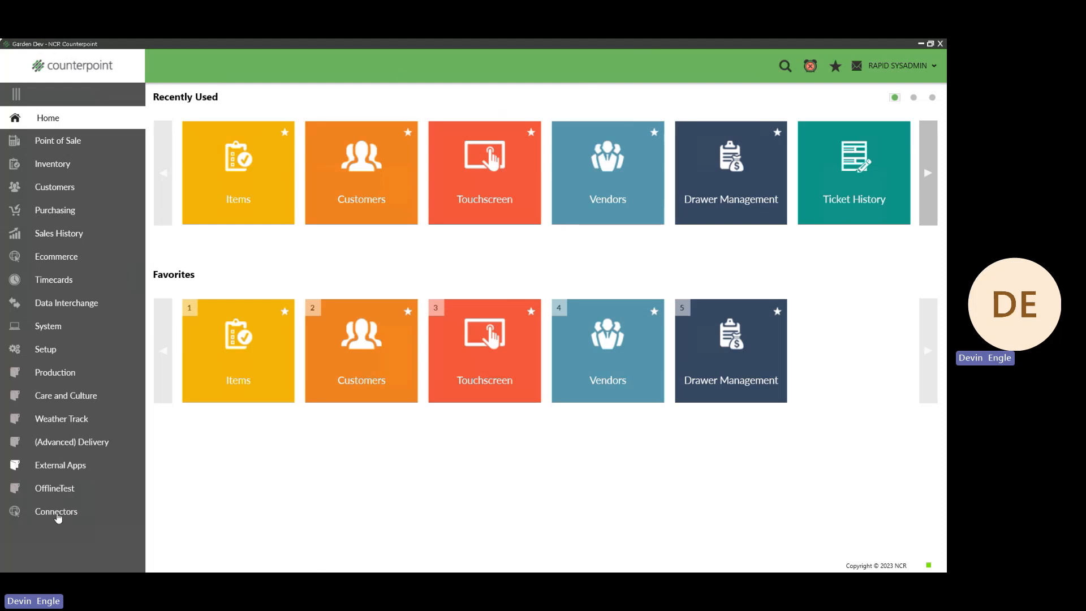
- Open Shopify Items from the Shopify connector and load the record for TEST ITEM
click(56, 513)
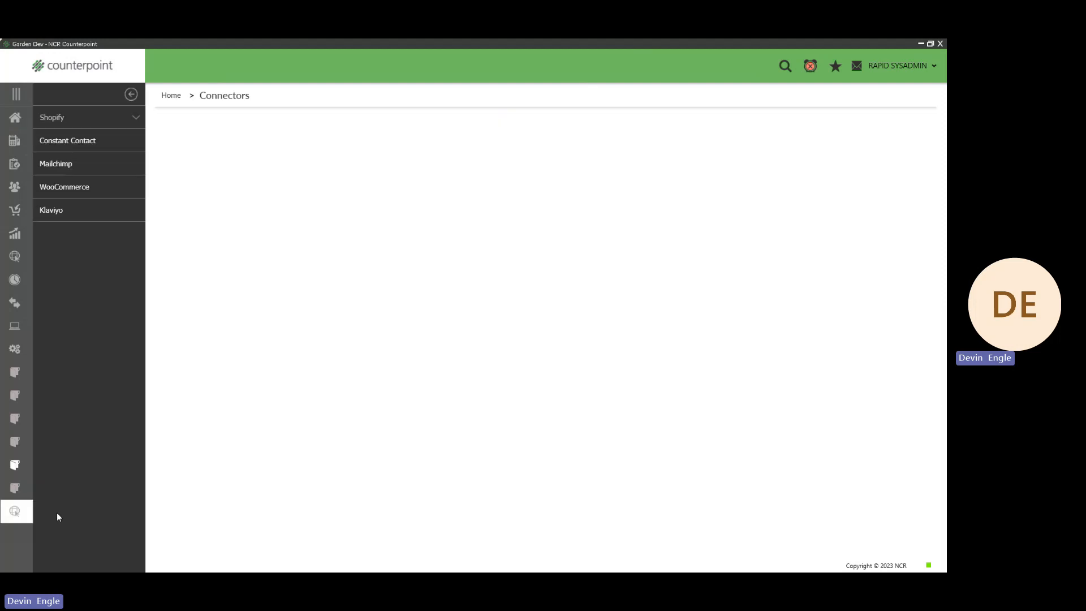
click(84, 118)
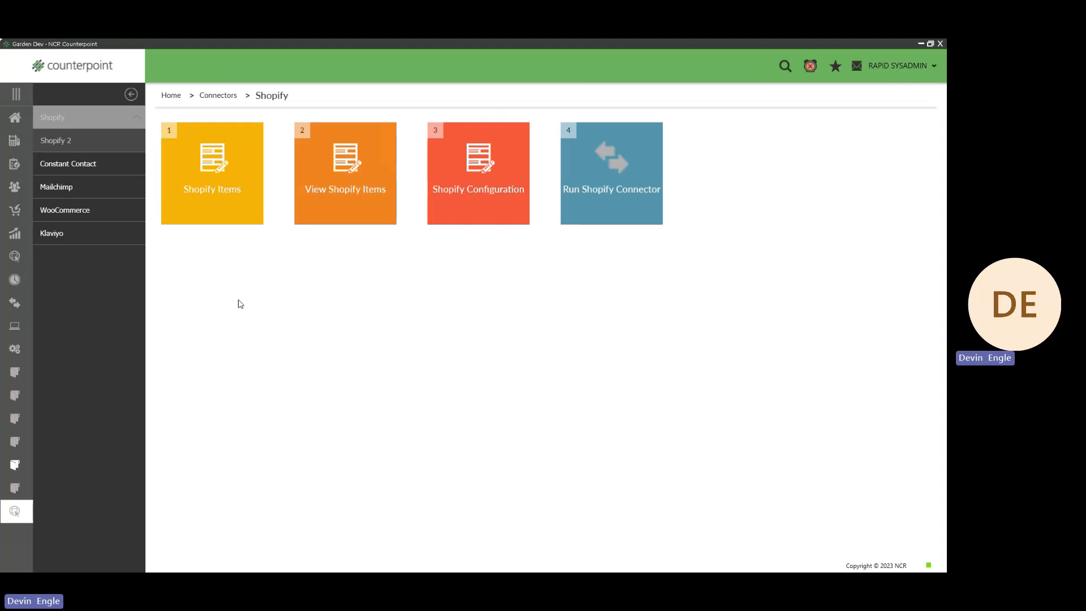
click(207, 205)
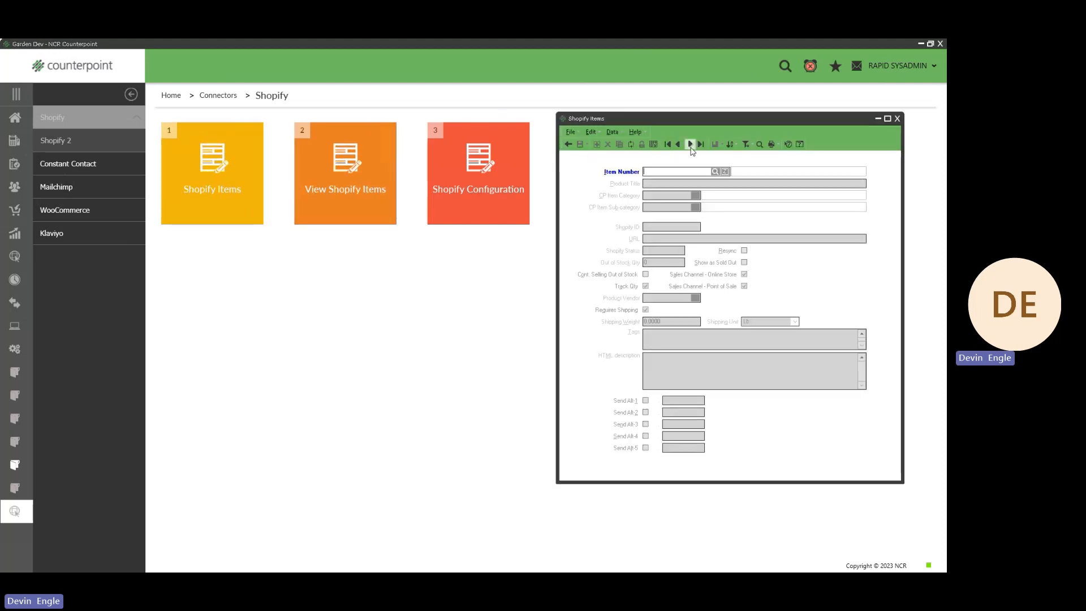
text(TEST)
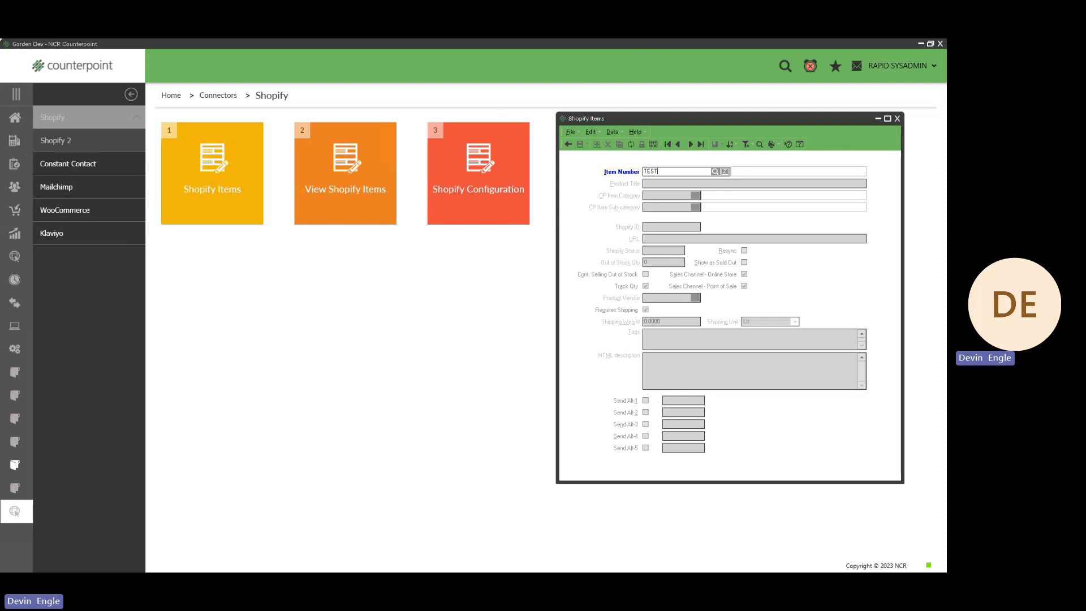
text( ITEM)
key(Tab)
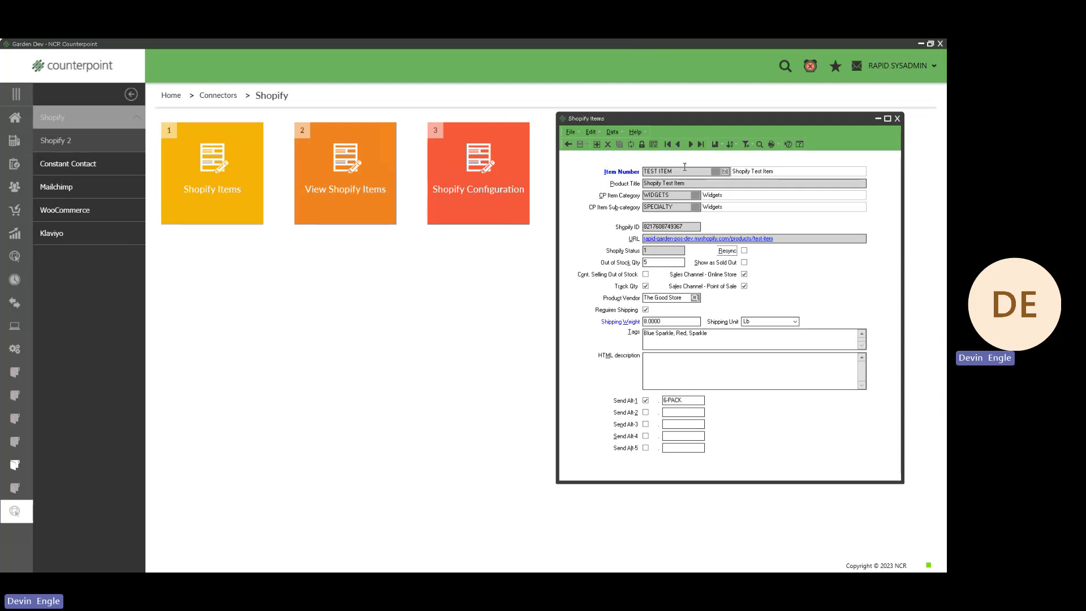
- Clear the loaded item, view the item lookup, and browse through the existing Shopify item records
click(568, 144)
click(715, 172)
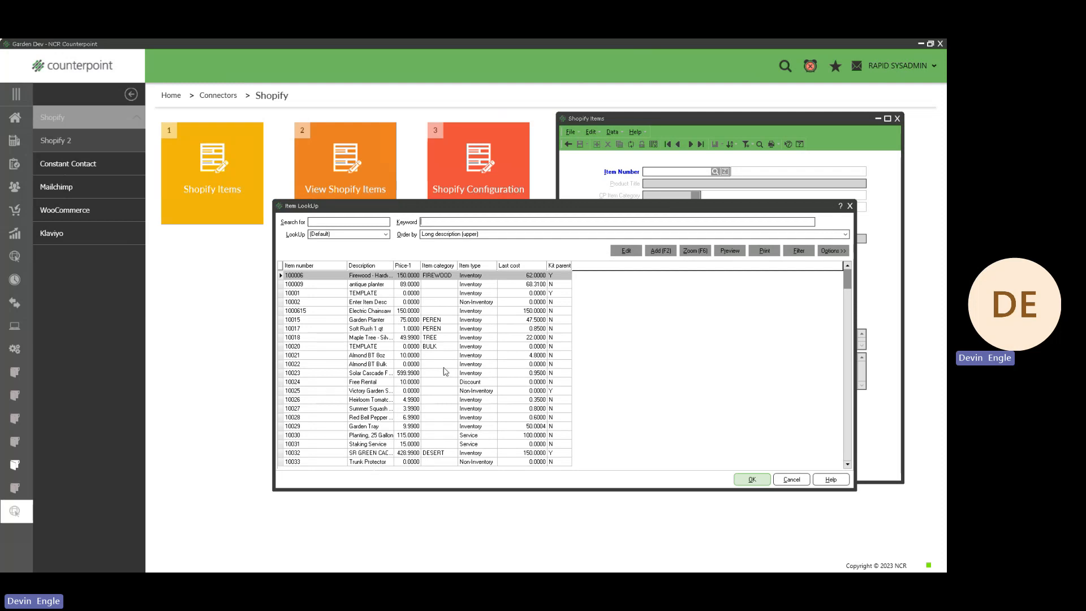
click(849, 206)
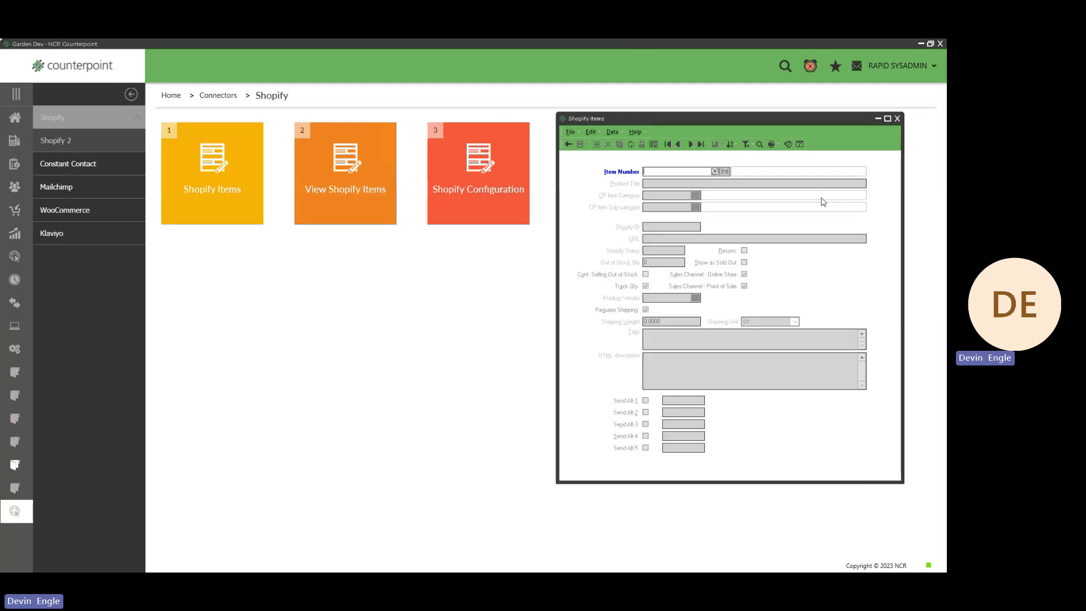
click(690, 145)
click(690, 144)
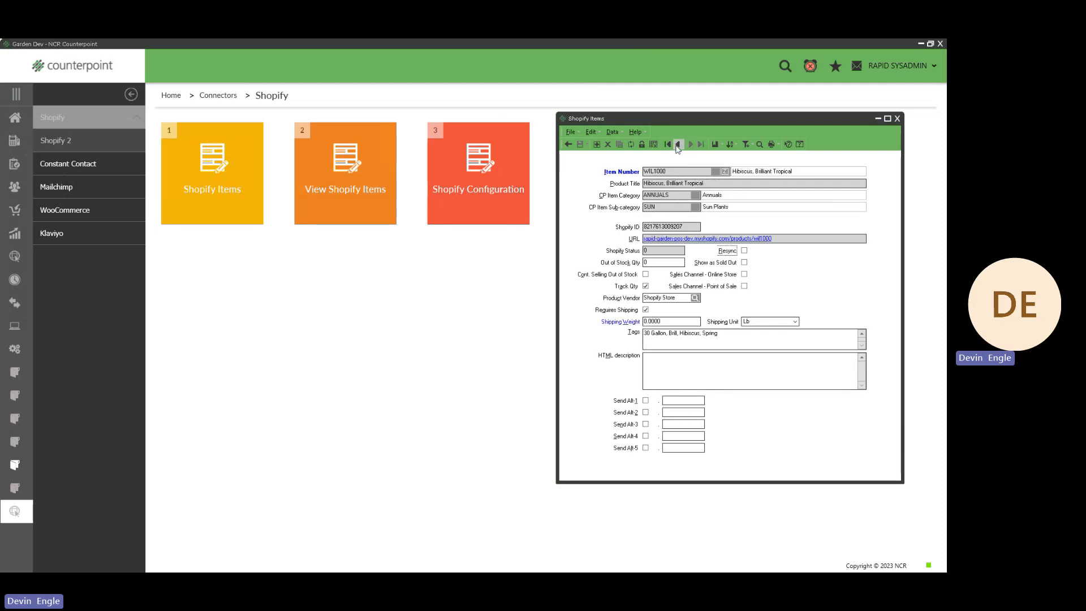
click(678, 144)
- In the Shopify Items table view, enable Show as Sold Out for ACM0003 and DISCOUNT ANNUALS, and Cont. Selling Out of Stock for 159-10003
click(654, 144)
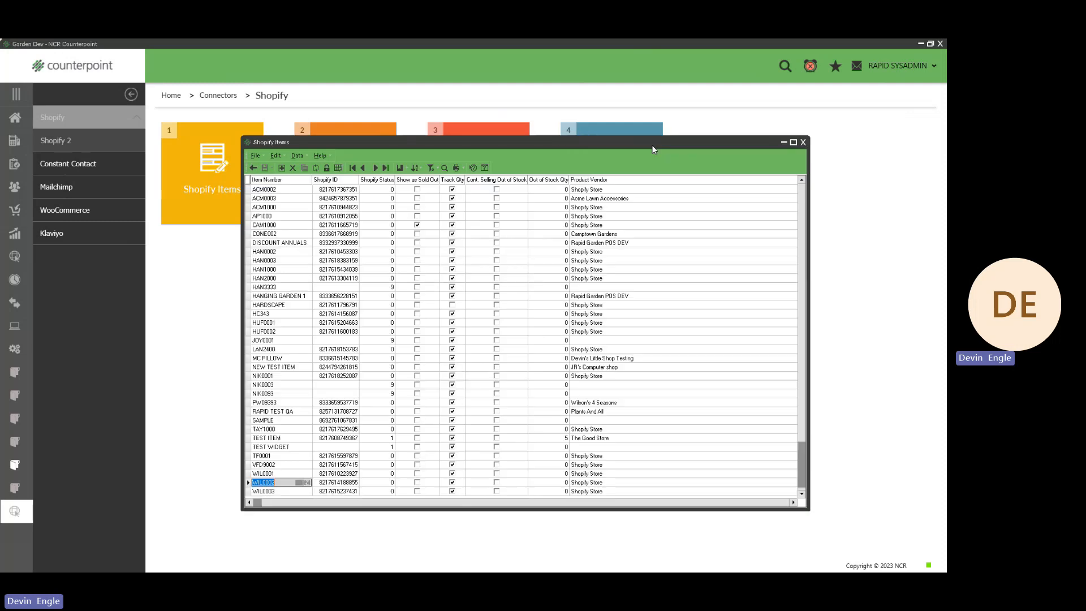
click(417, 198)
click(417, 242)
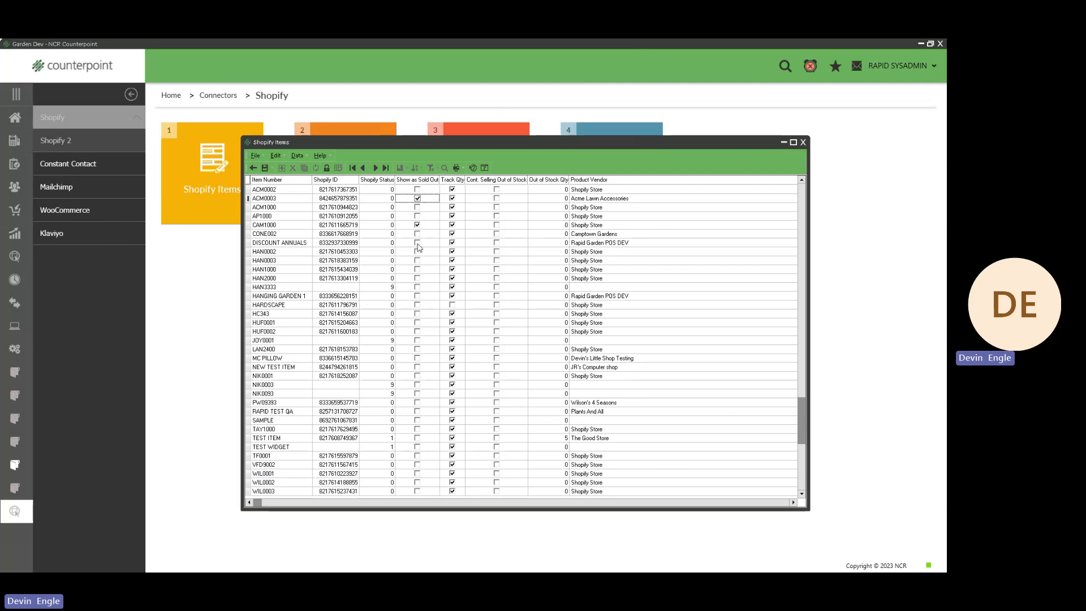
scroll(430, 243, up, 5)
click(497, 234)
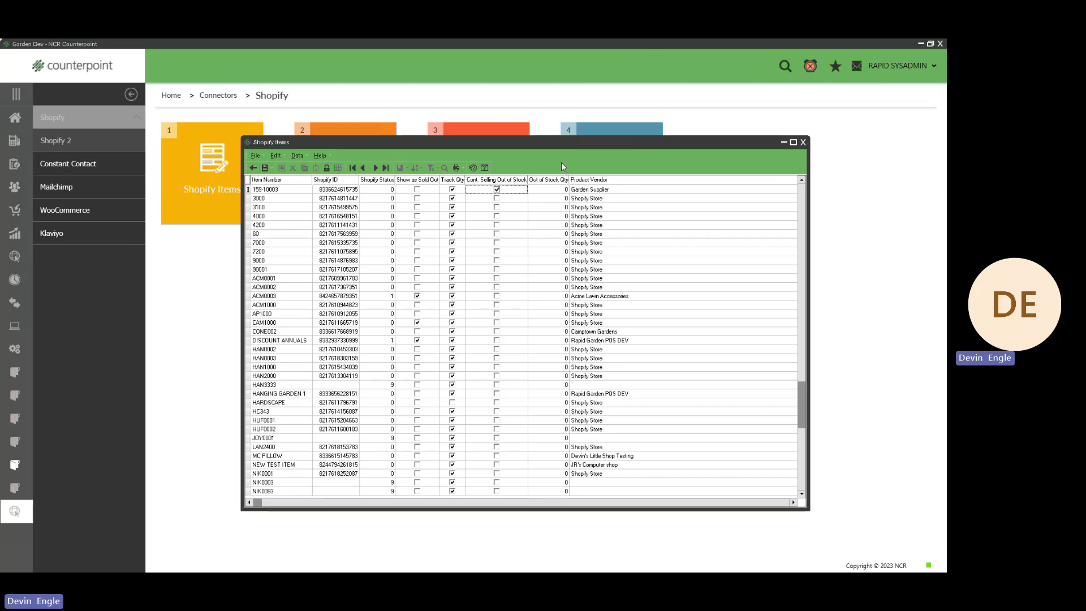
click(802, 142)
click(506, 321)
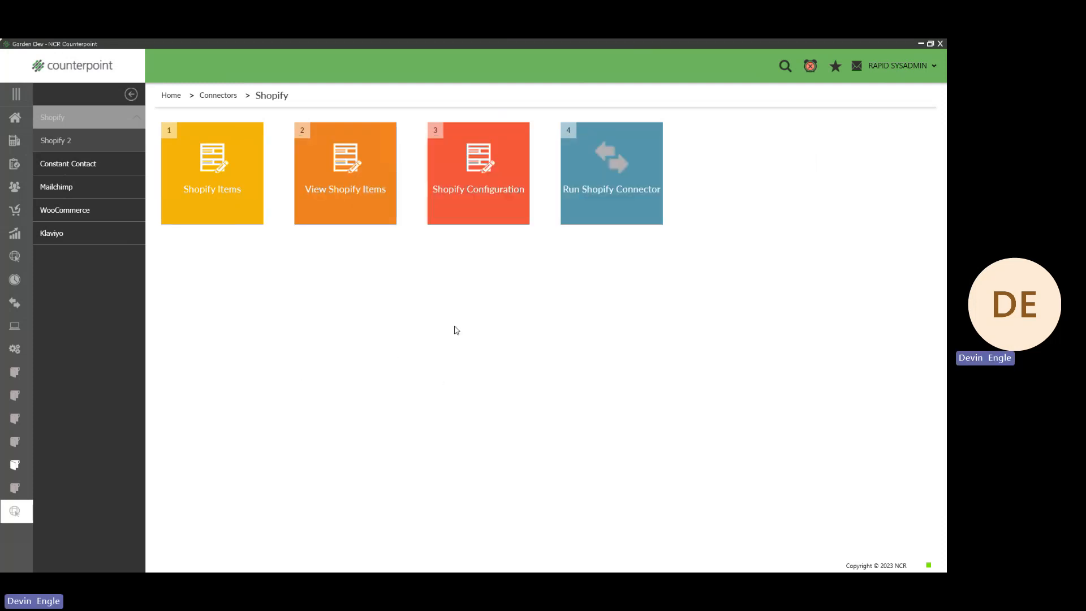
- Unlock the Shopify Configuration record, set Delete Item Type to Unpublish, and save the configuration
click(475, 208)
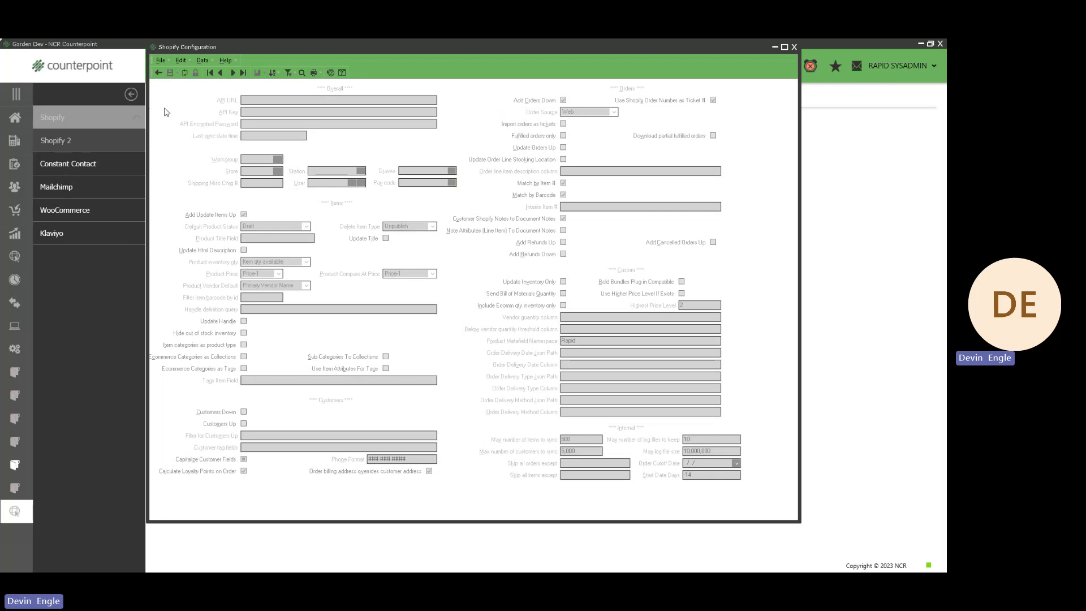
click(232, 74)
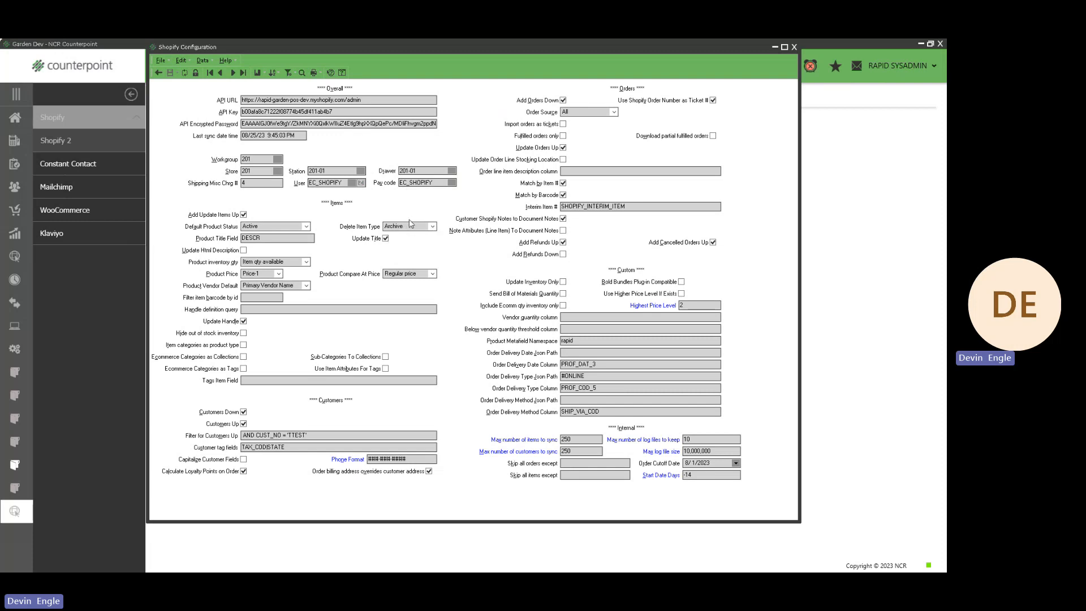
click(196, 74)
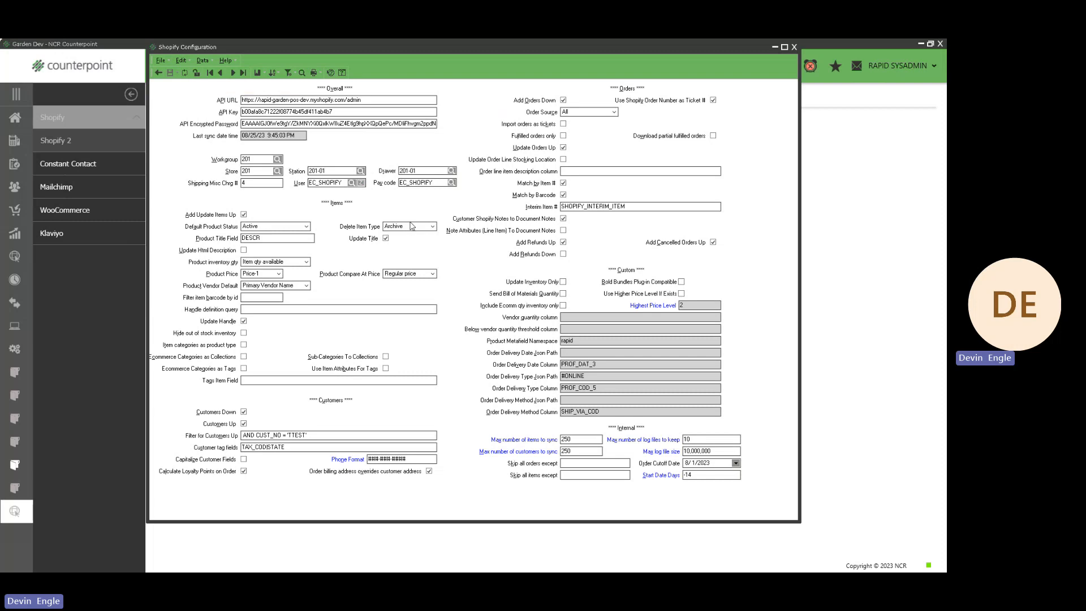
click(432, 228)
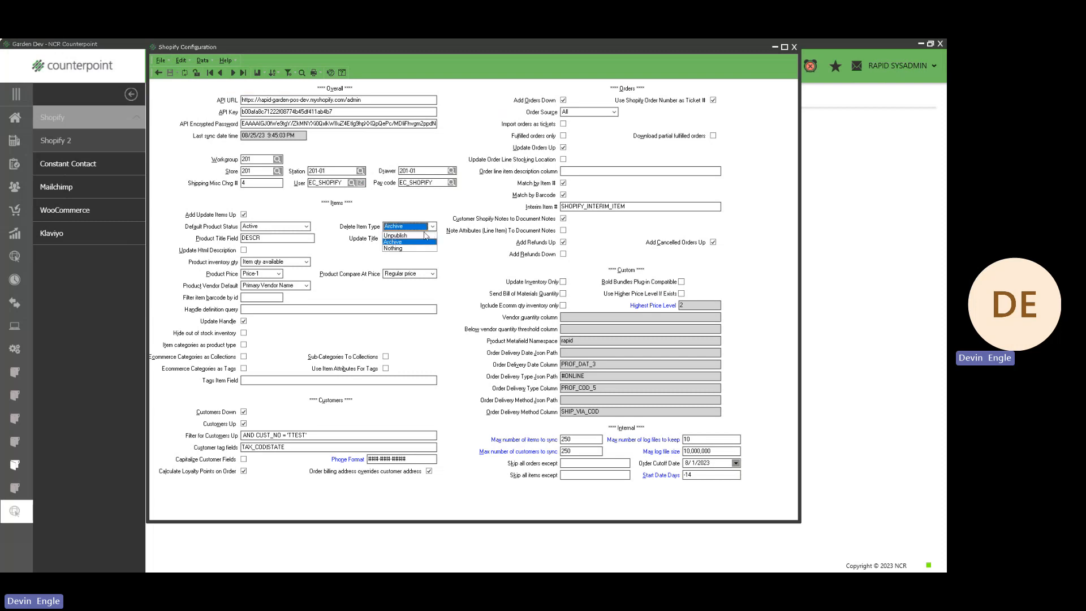
click(424, 236)
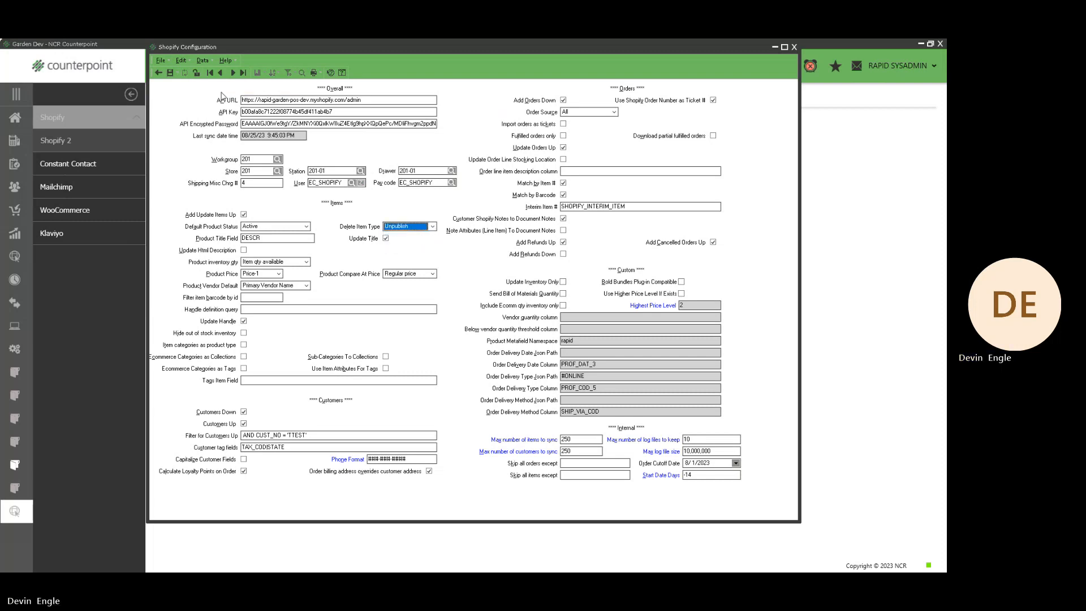
click(171, 73)
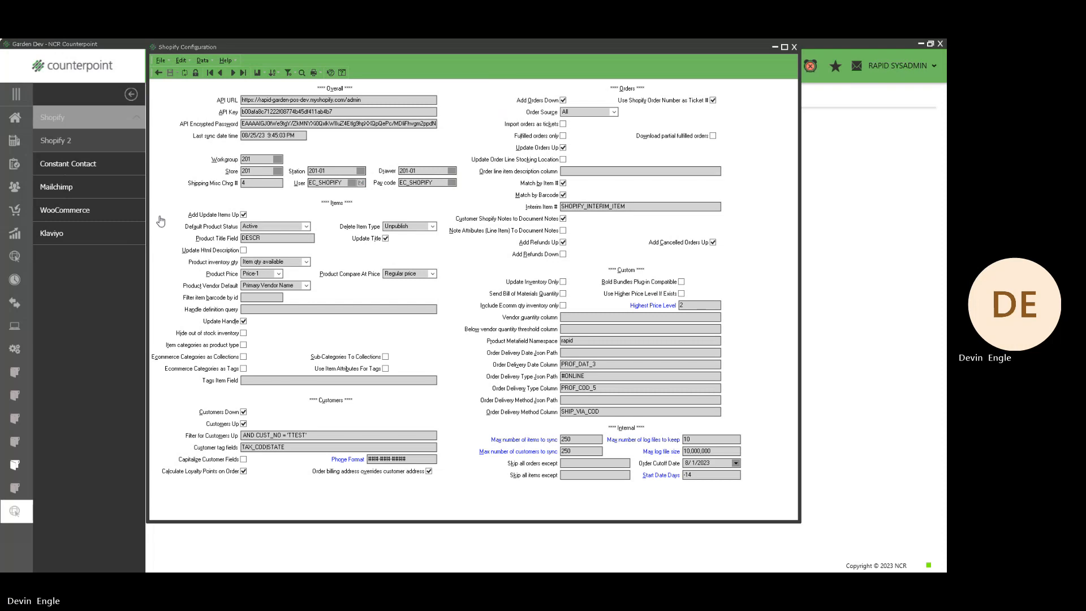
click(795, 47)
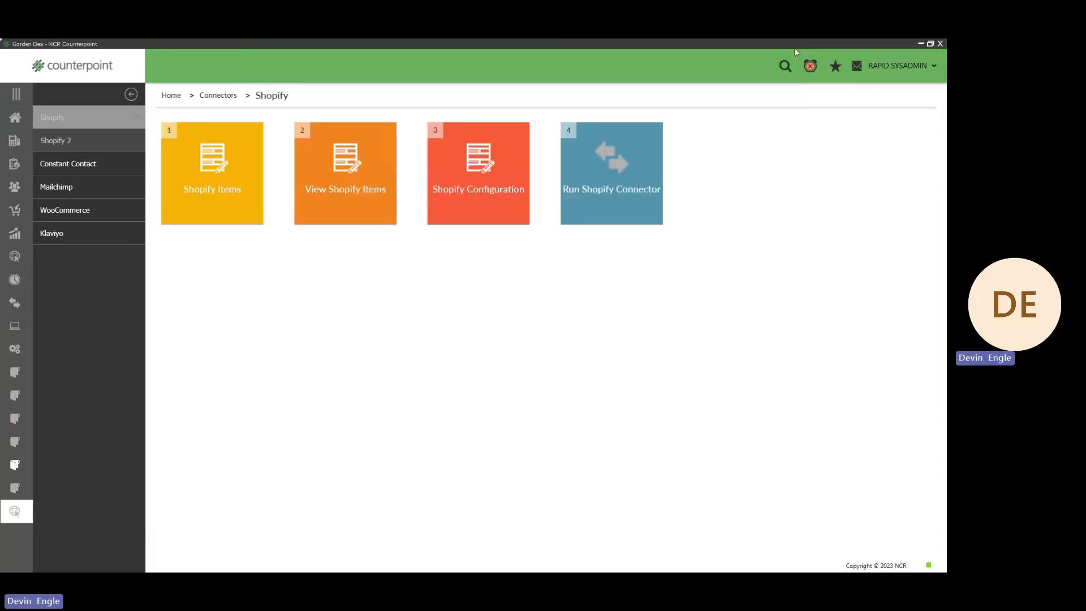
- Run the Shopify Connector and check the last sync date time in the Shopify Configuration
click(593, 204)
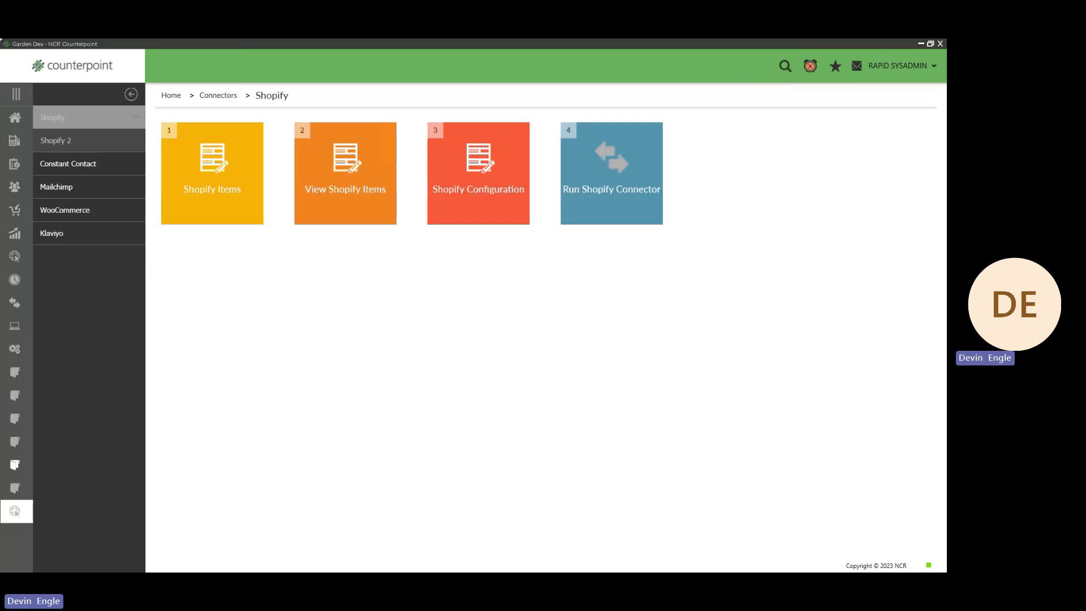
click(508, 183)
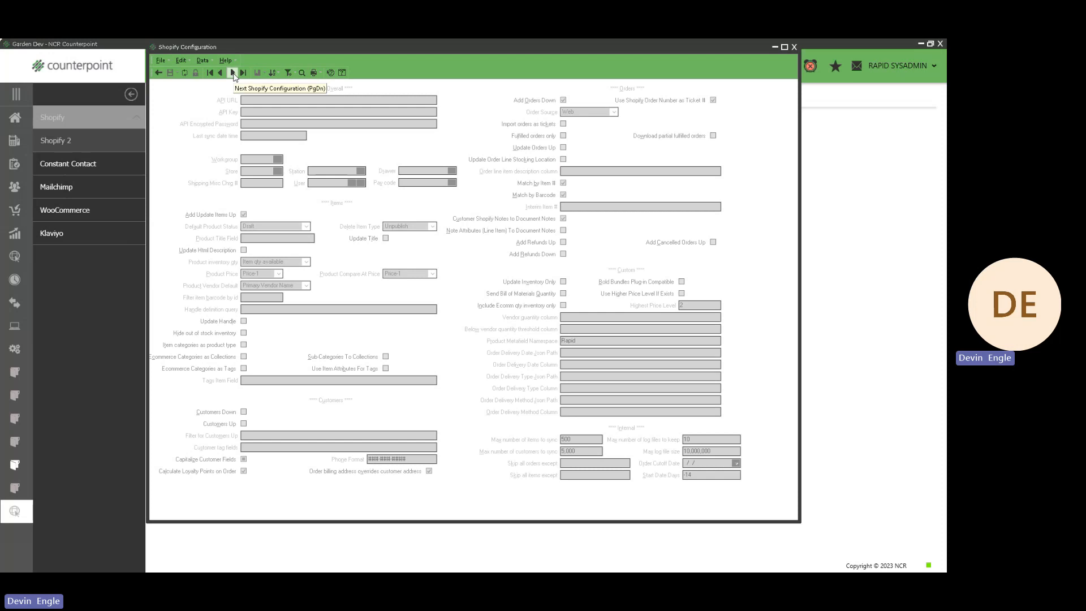
click(233, 73)
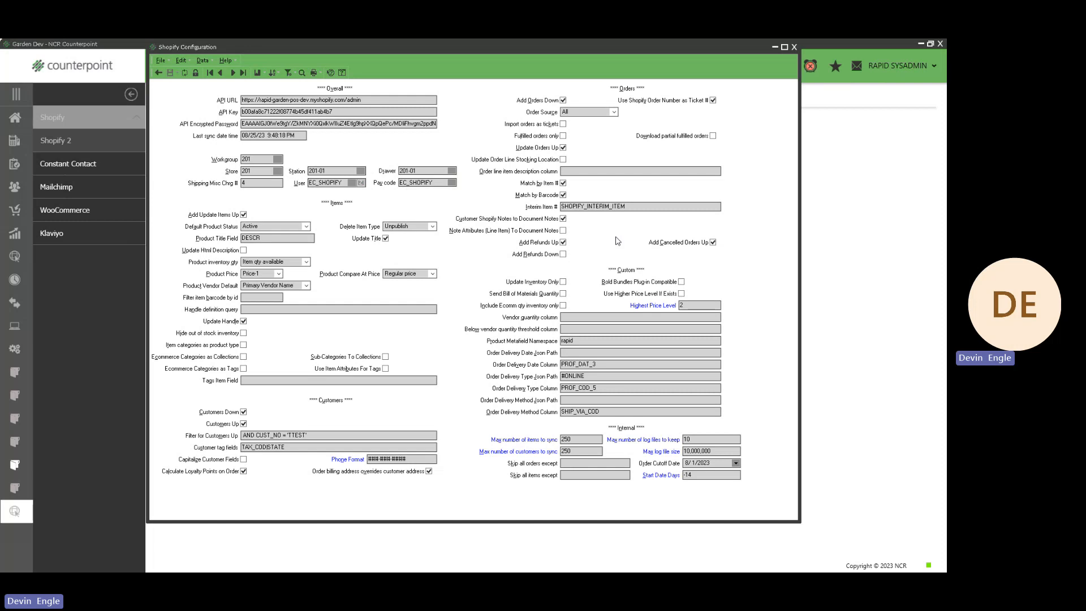
click(795, 47)
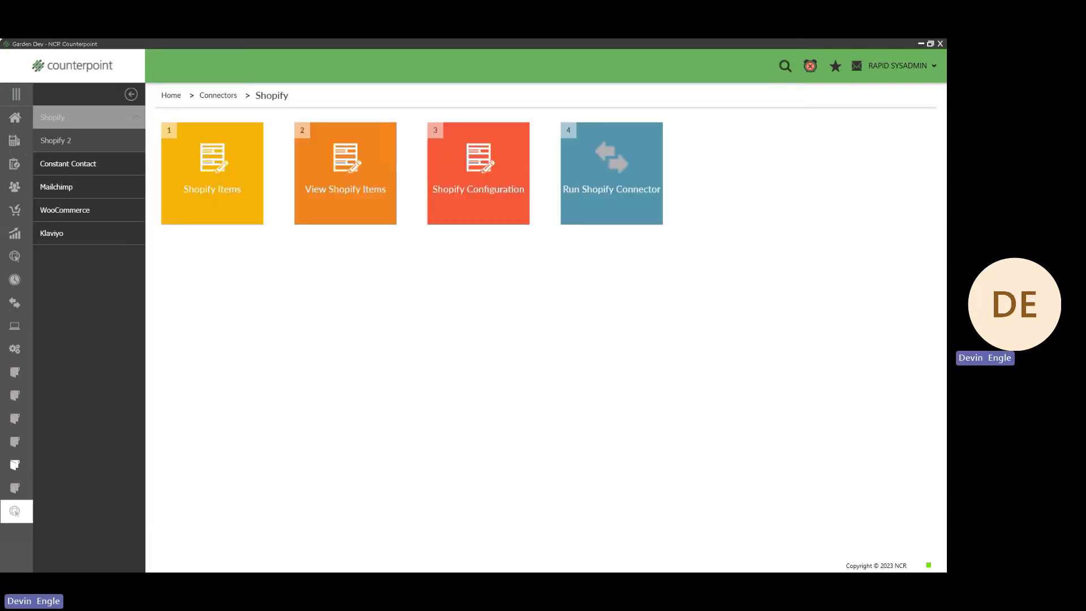